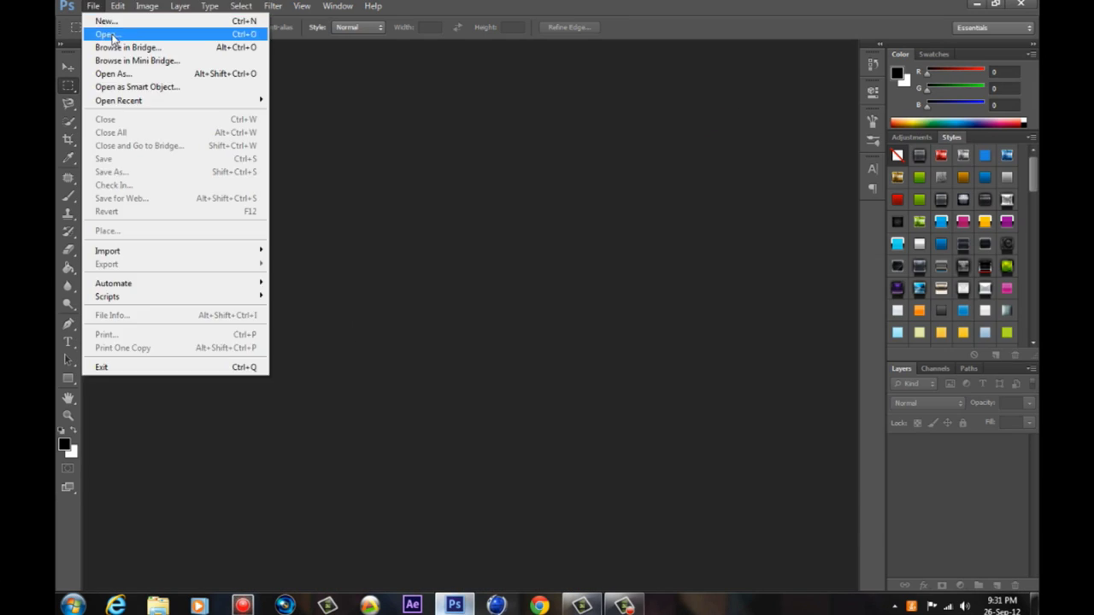
# Open 'New YouTube Partner Template for speed arts.psd' and show the Backdrop layer's effects.
pyautogui.click(106, 34)
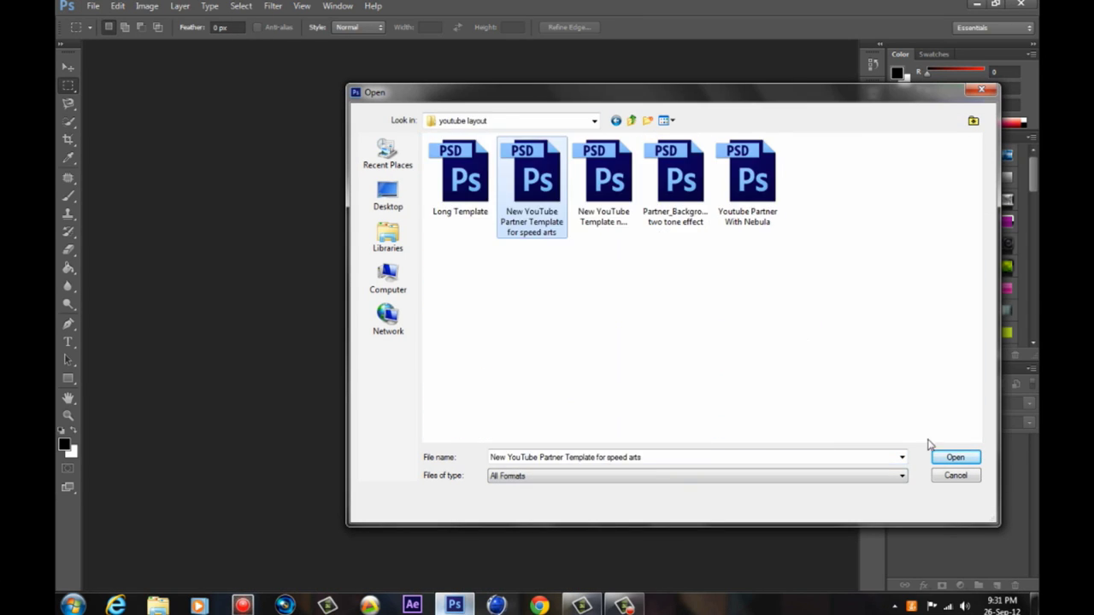
pyautogui.click(955, 457)
pyautogui.click(1025, 497)
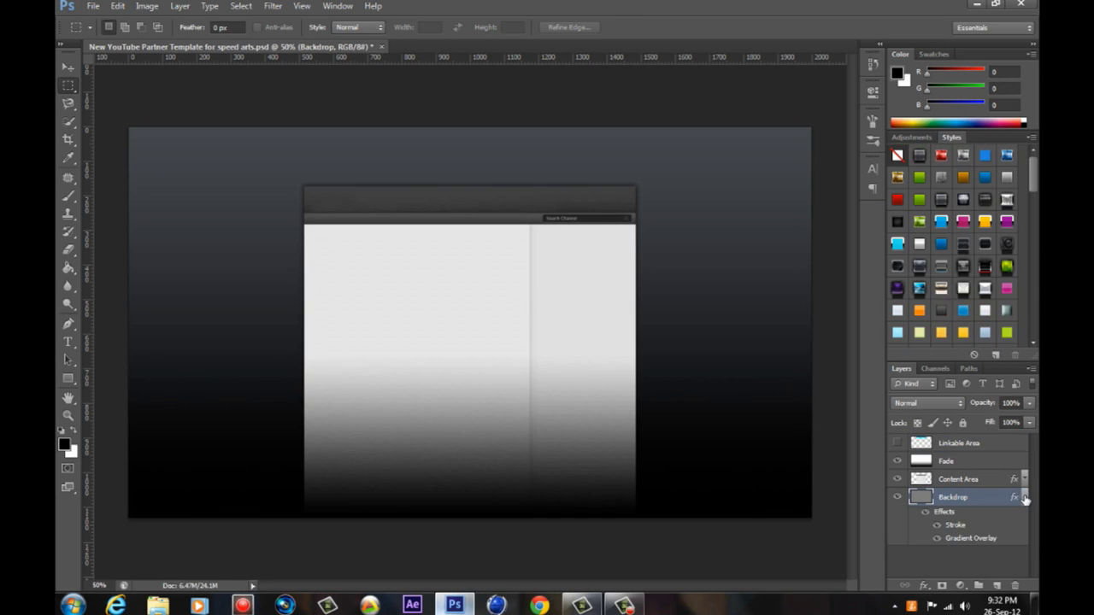
# Paint a large bright red glow over the canvas centre on a new layer above Backdrop.
pyautogui.click(1025, 497)
pyautogui.click(997, 586)
pyautogui.press('b')
pyautogui.click(64, 445)
pyautogui.click(647, 255)
pyautogui.click(794, 240)
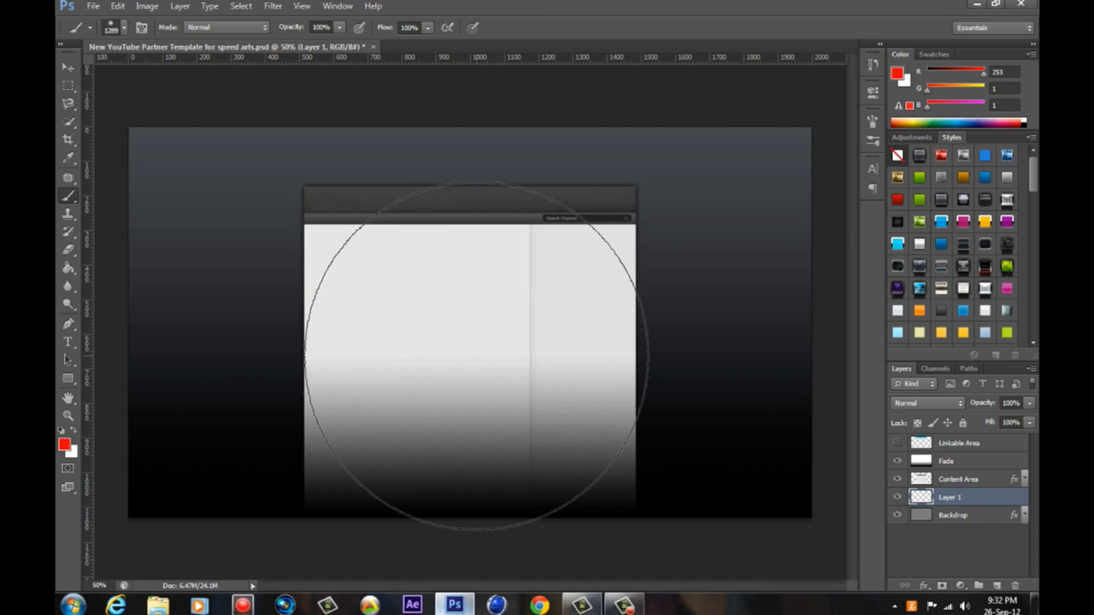
pyautogui.moveTo(299, 325); pyautogui.dragTo(616, 325)
# Place the Dirty texture image and stretch it to cover the whole canvas.
pyautogui.press('v')
pyautogui.hotkey('ctrl', 'shift', 'alt', 'n')
pyautogui.click(93, 6)
pyautogui.click(111, 275)
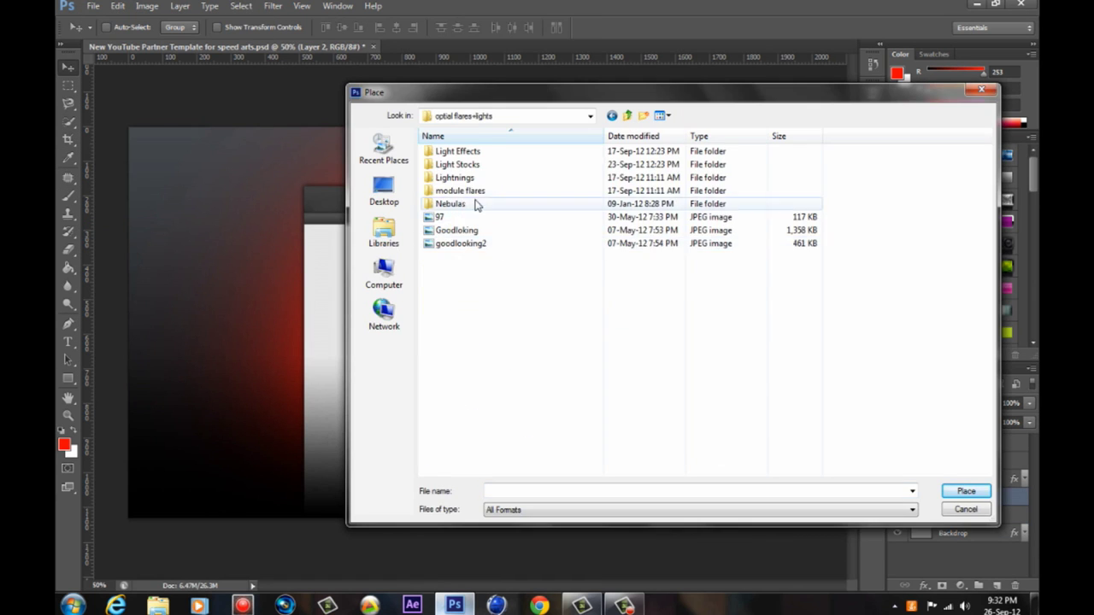
pyautogui.doubleClick(450, 203)
pyautogui.doubleClick(453, 151)
pyautogui.moveTo(690, 196); pyautogui.dragTo(860, 127)
pyautogui.moveTo(251, 317); pyautogui.dragTo(68, 317)
pyautogui.press('Return')
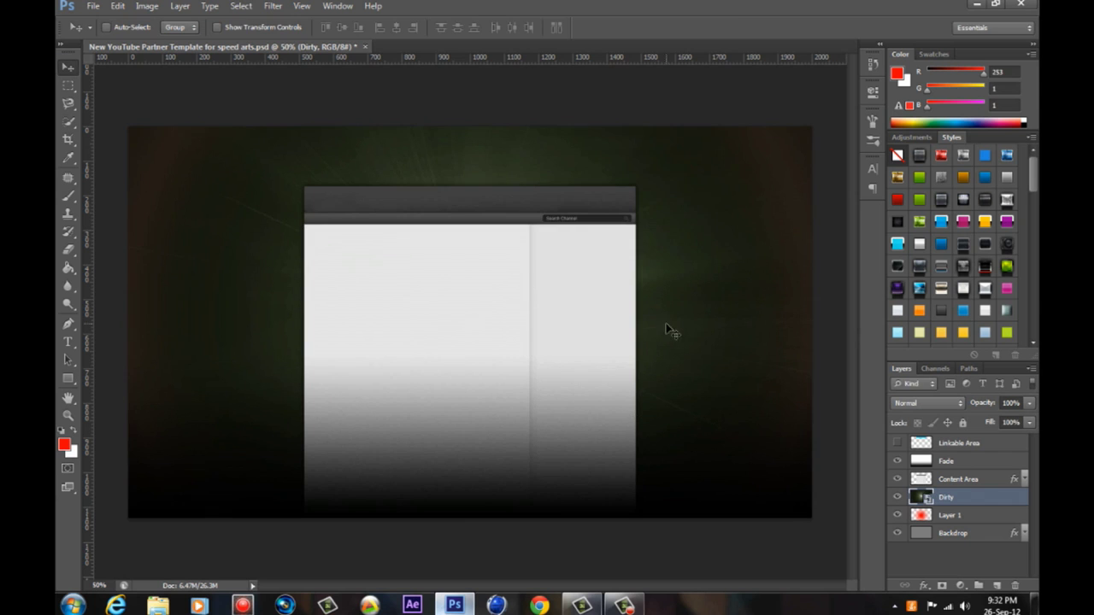
# Set the Dirty layer's blend mode to Linear Dodge and rasterize it.
pyautogui.click(927, 403)
pyautogui.click(932, 186)
pyautogui.rightClick(984, 497)
pyautogui.click(931, 151)
# Tint the Dirty texture orange with a Hue/Saturation adjustment.
pyautogui.click(148, 6)
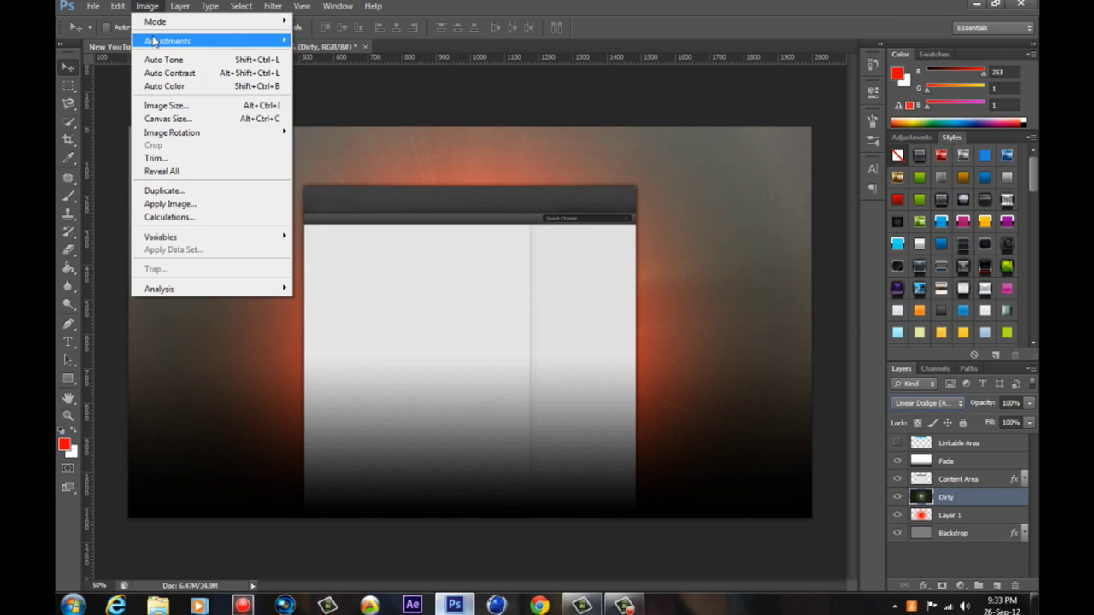
pyautogui.click(324, 115)
pyautogui.click(624, 475)
pyautogui.moveTo(419, 393)
pyautogui.mouseDown()
pyautogui.moveTo(508, 399)
pyautogui.moveTo(435, 403)
pyautogui.mouseUp()
pyautogui.click(647, 326)
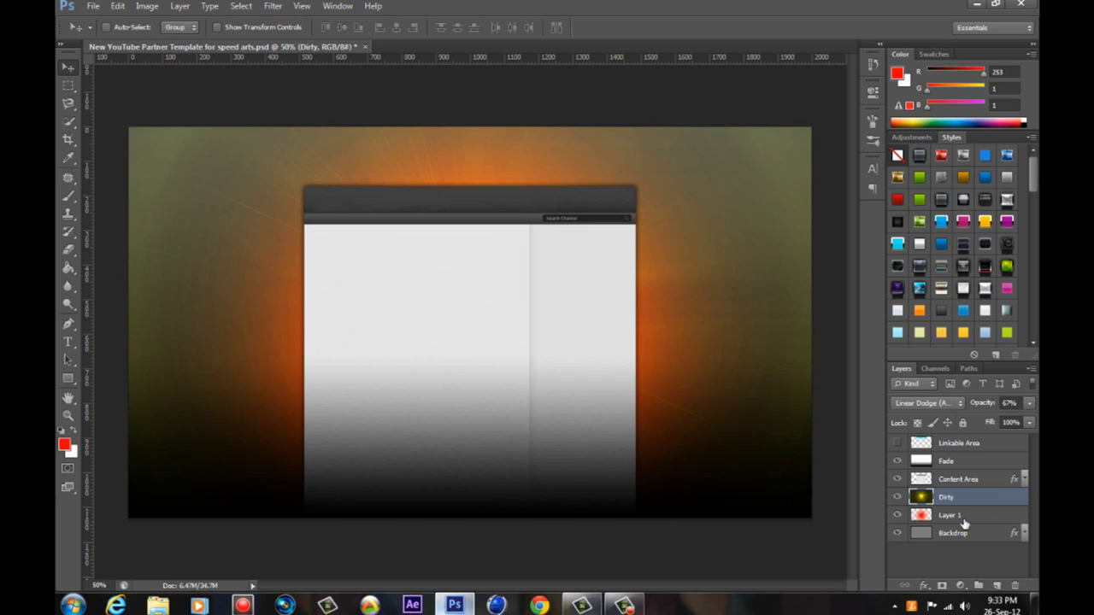
# Clear the red glow from Layer 1 and paint a green glow around the content window.
pyautogui.click(949, 514)
pyautogui.press('Delete')
pyautogui.press('i')
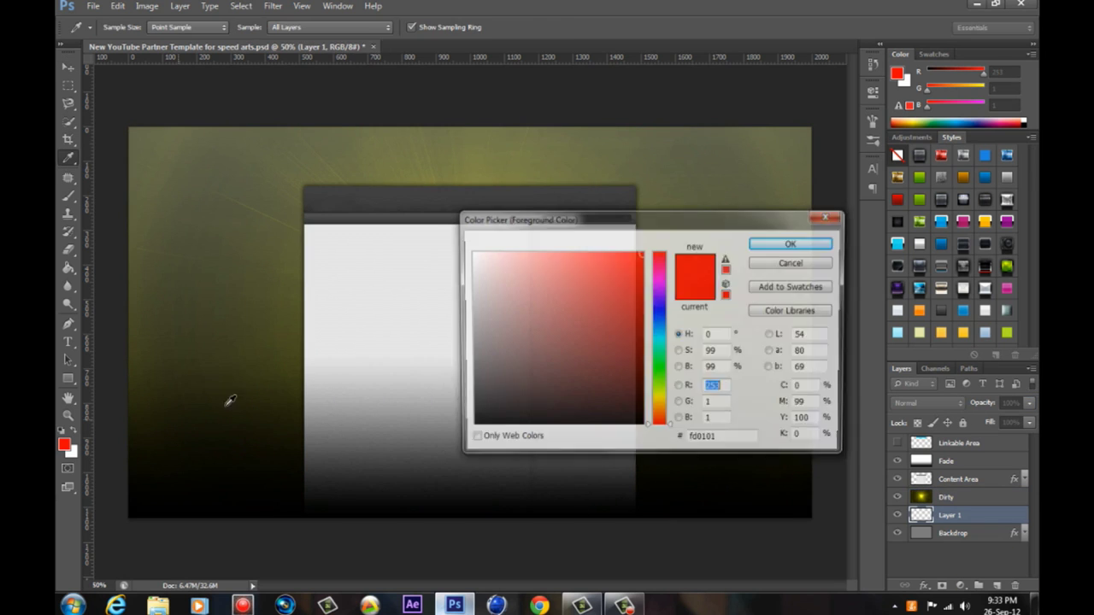
pyautogui.click(659, 370)
pyautogui.click(790, 244)
pyautogui.press('b')
pyautogui.moveTo(415, 342); pyautogui.dragTo(256, 214)
# Shift the Dirty texture's hue and increase its saturation with Hue/Saturation.
pyautogui.click(946, 496)
pyautogui.click(147, 6)
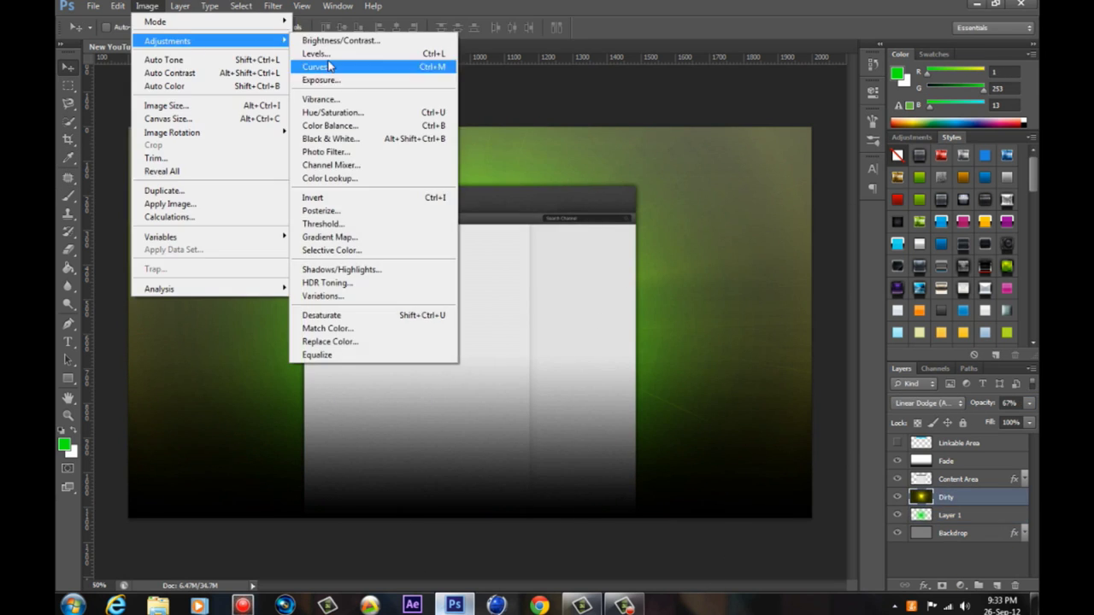
pyautogui.click(332, 112)
pyautogui.moveTo(483, 395); pyautogui.dragTo(450, 394)
pyautogui.moveTo(483, 426); pyautogui.dragTo(525, 426)
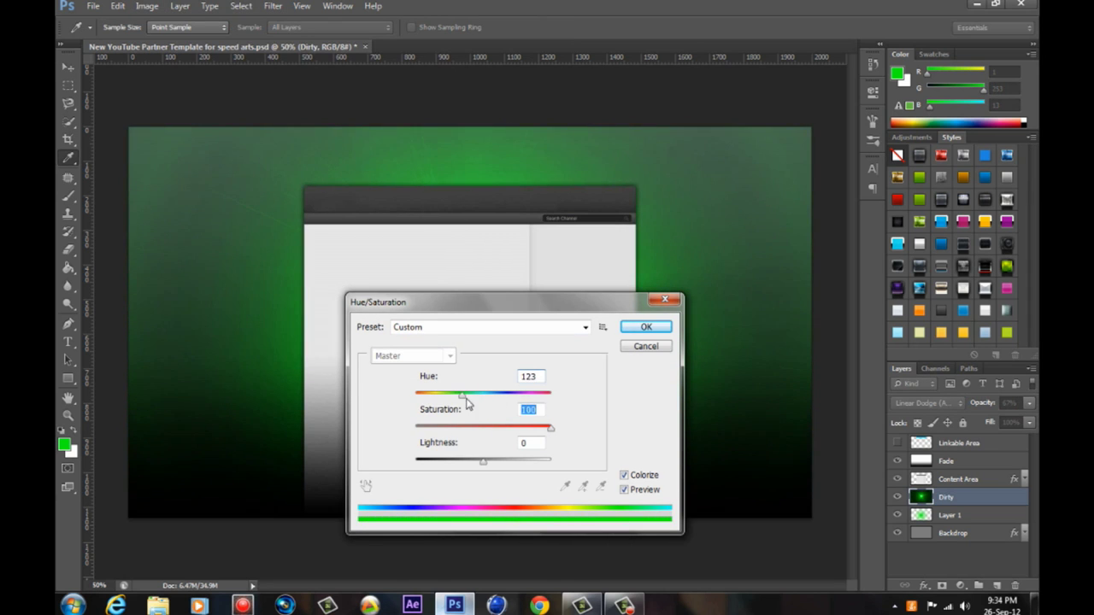
pyautogui.moveTo(461, 394); pyautogui.dragTo(432, 394)
pyautogui.click(646, 327)
# Delete the green glow layer and select the Backdrop layer.
pyautogui.press('v')
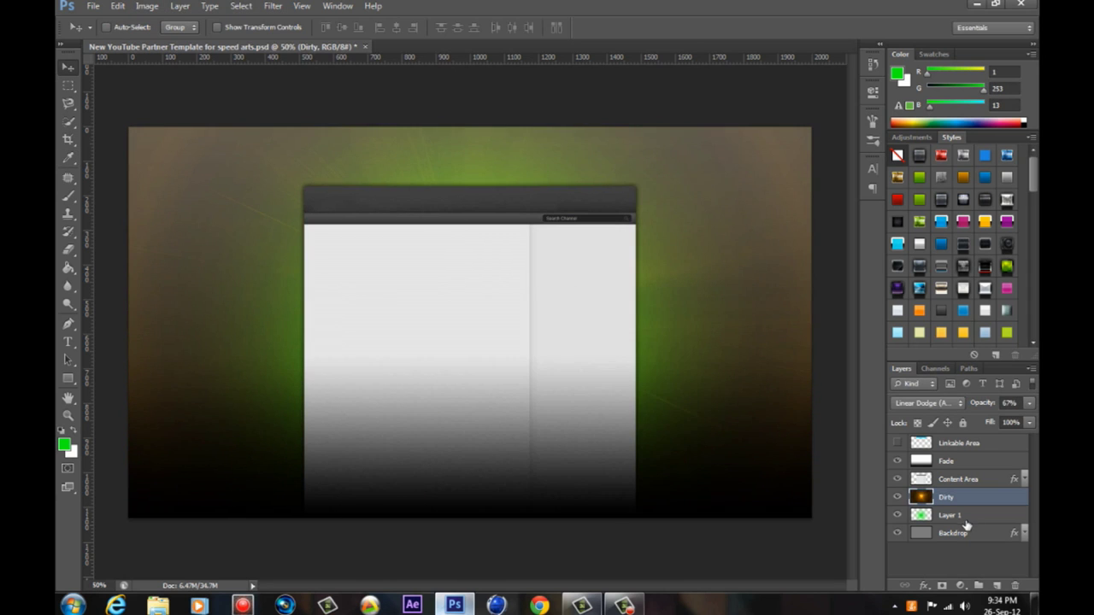
pyautogui.click(966, 525)
pyautogui.press('Delete')
pyautogui.click(927, 403)
pyautogui.press('Escape')
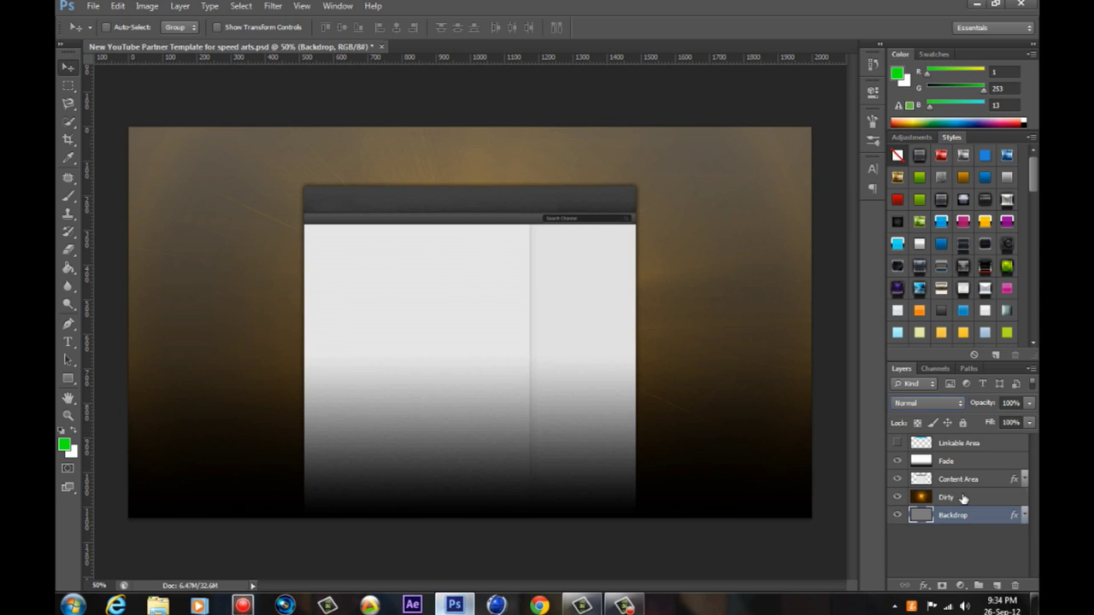
# Paint an orange glow around the content window on a new layer above Backdrop.
pyautogui.click(995, 586)
pyautogui.press('b')
pyautogui.click(63, 443)
pyautogui.click(659, 426)
pyautogui.click(777, 240)
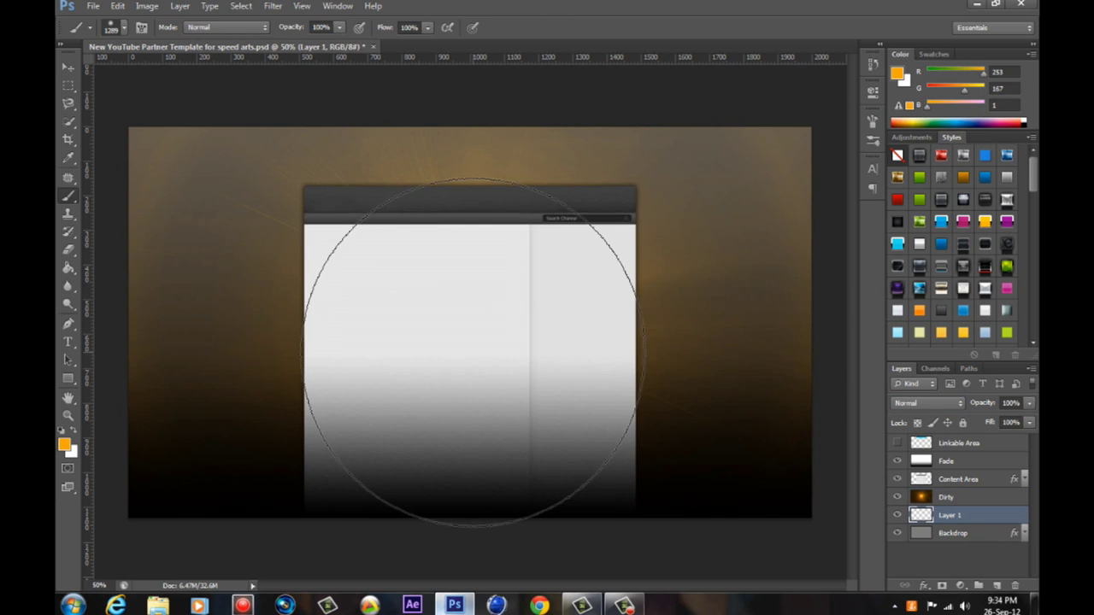
pyautogui.click(470, 352)
pyautogui.press('v')
pyautogui.hotkey('ctrl', '1')
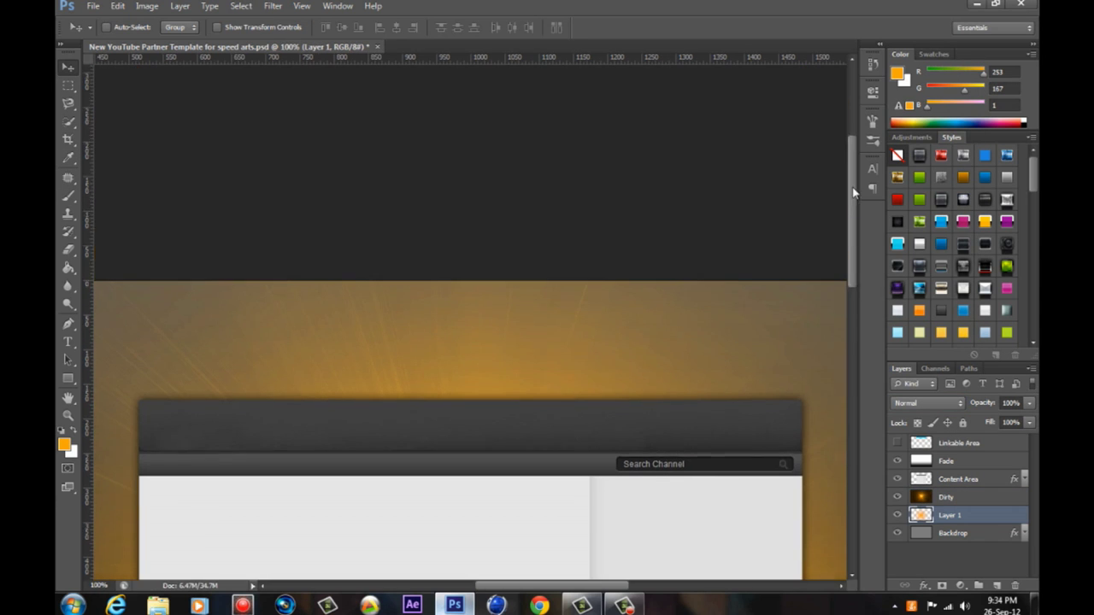
pyautogui.press('d')
pyautogui.click(995, 585)
pyautogui.rightClick(68, 377)
pyautogui.click(154, 446)
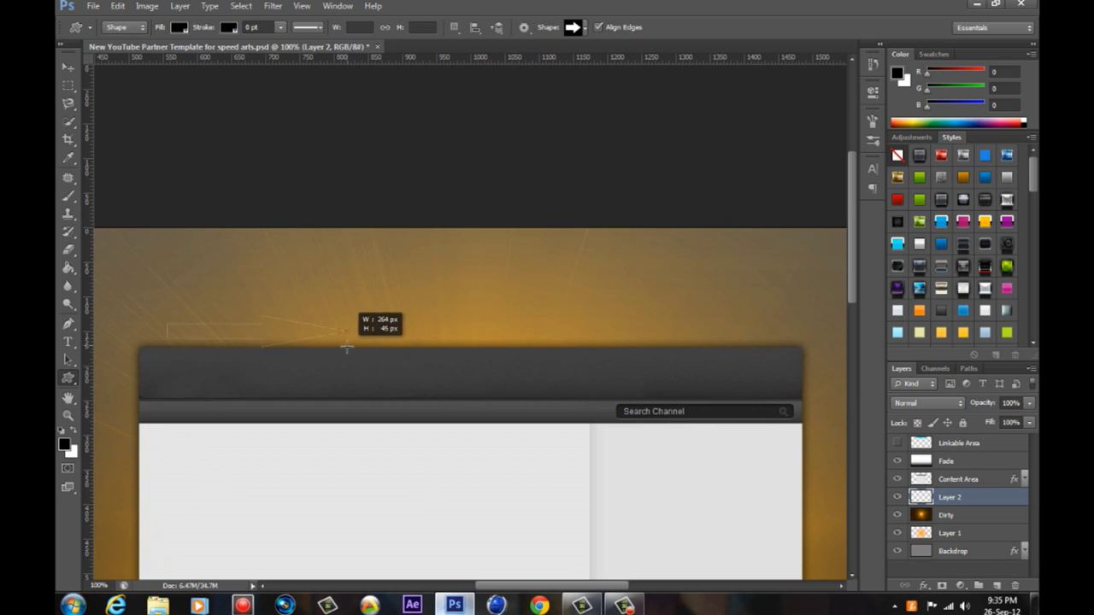
pyautogui.moveTo(346, 348)
pyautogui.mouseDown()
pyautogui.moveTo(451, 375)
pyautogui.moveTo(335, 307)
pyautogui.mouseUp()
pyautogui.hotkey('ctrl', 't')
pyautogui.moveTo(415, 301); pyautogui.dragTo(398, 299)
pyautogui.moveTo(200, 303); pyautogui.dragTo(220, 311)
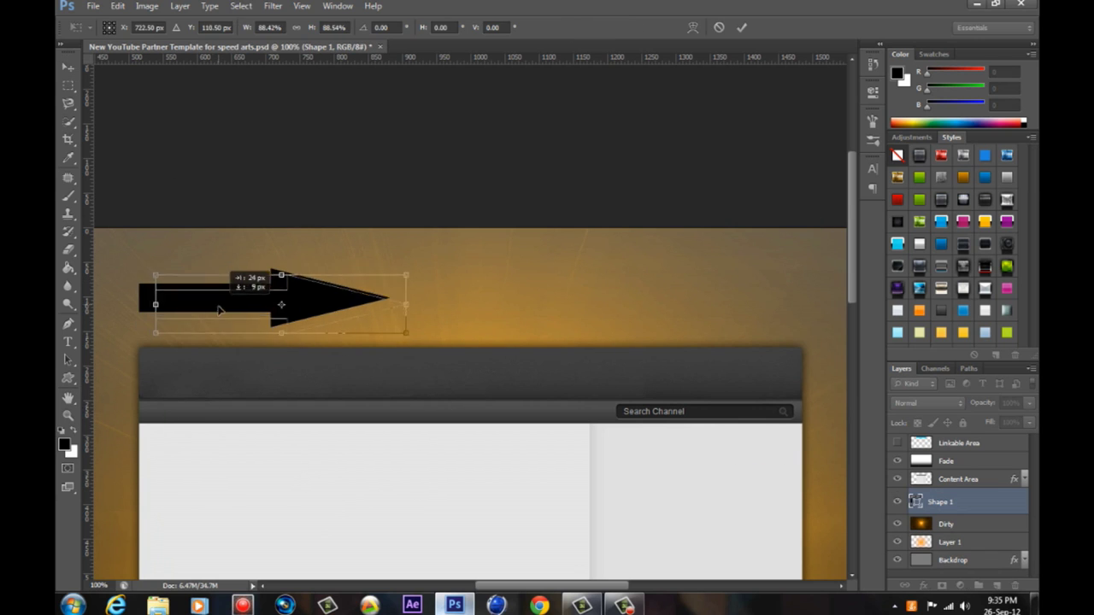
pyautogui.press('Return')
pyautogui.rightClick(941, 501)
pyautogui.click(932, 37)
pyautogui.click(441, 492)
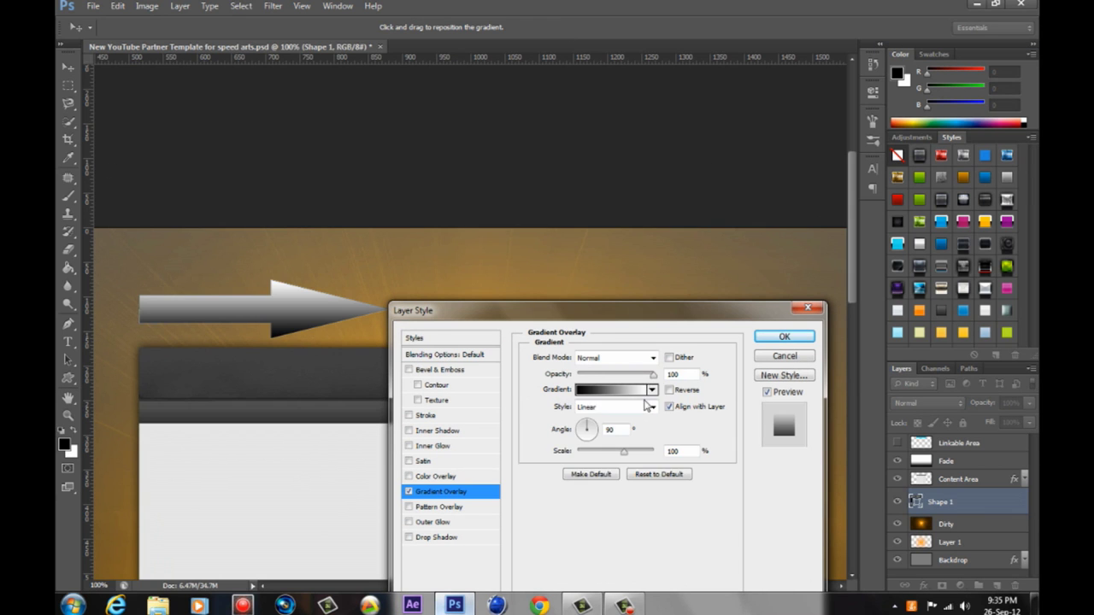
pyautogui.click(652, 390)
pyautogui.click(635, 417)
pyautogui.click(571, 437)
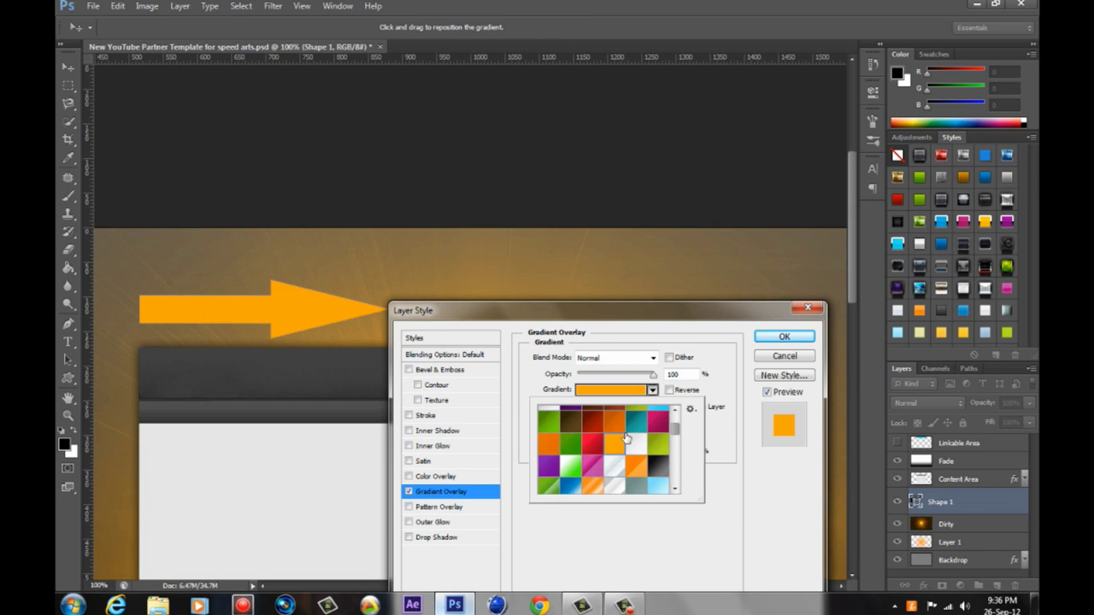
pyautogui.click(784, 336)
pyautogui.hotkey('ctrl', '-')
# Delete the orange arrow layer and type THEAROW above the content window.
pyautogui.press('Delete')
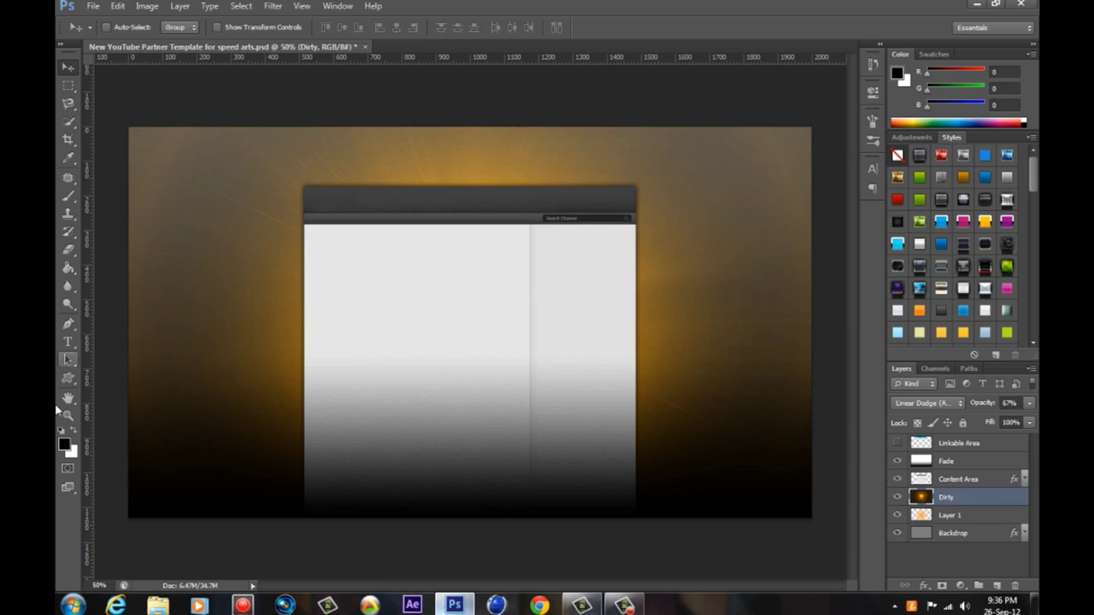
pyautogui.click(200, 27)
pyautogui.click(385, 169)
pyautogui.write('THECROW')
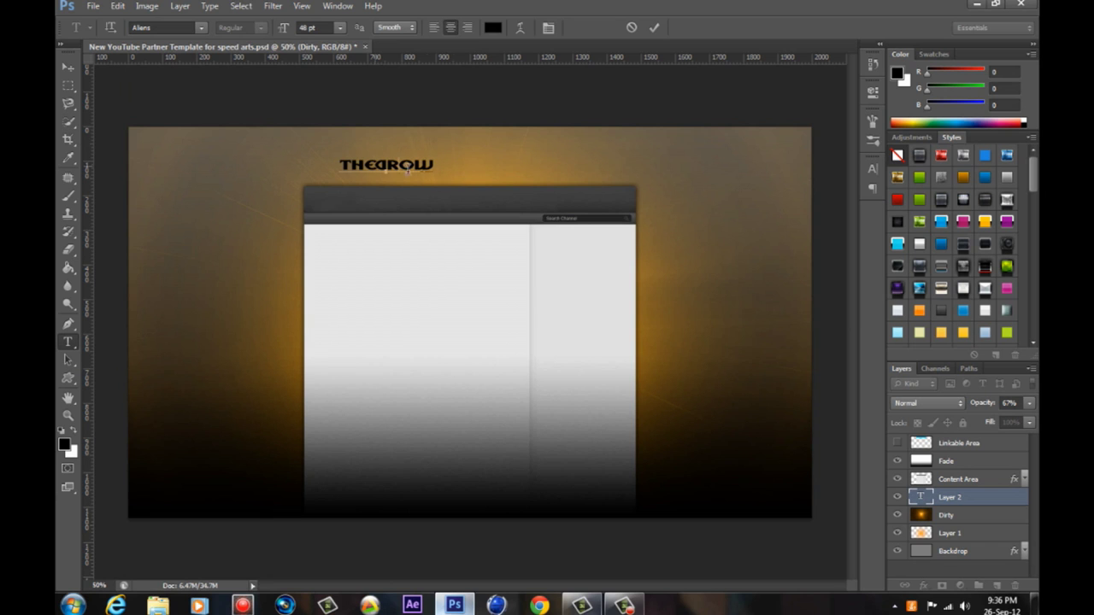
pyautogui.hotkey('ctrl', 'Return')
pyautogui.press('v')
pyautogui.hotkey('ctrl', '+')
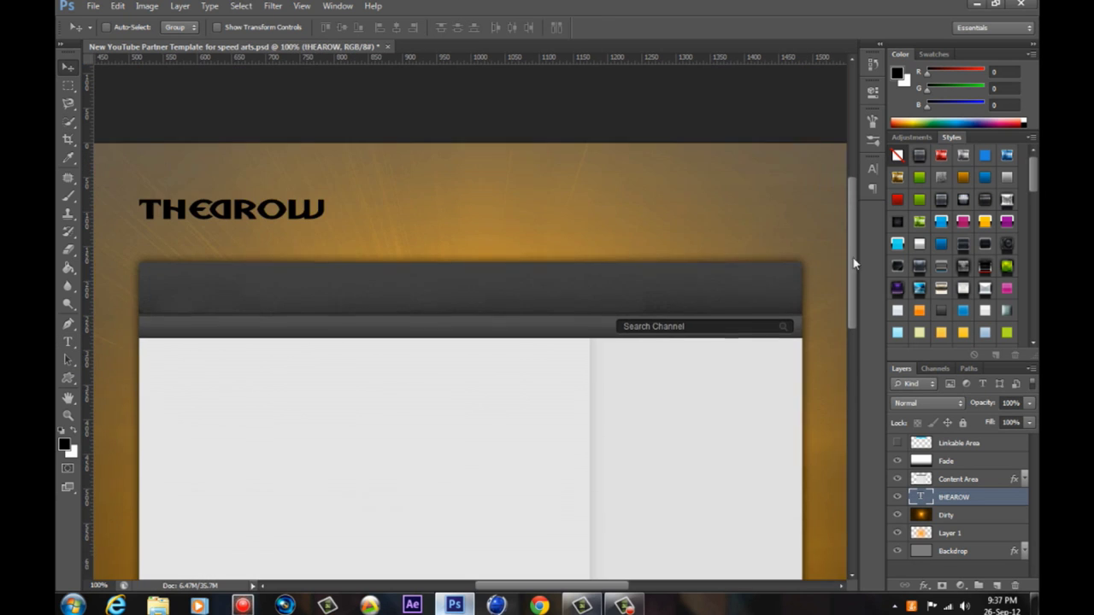
pyautogui.scroll(1, 101, 187)
# Set THEAROW to Beast Machines, move it above the window, and add a vertical centre guide.
pyautogui.click(200, 27)
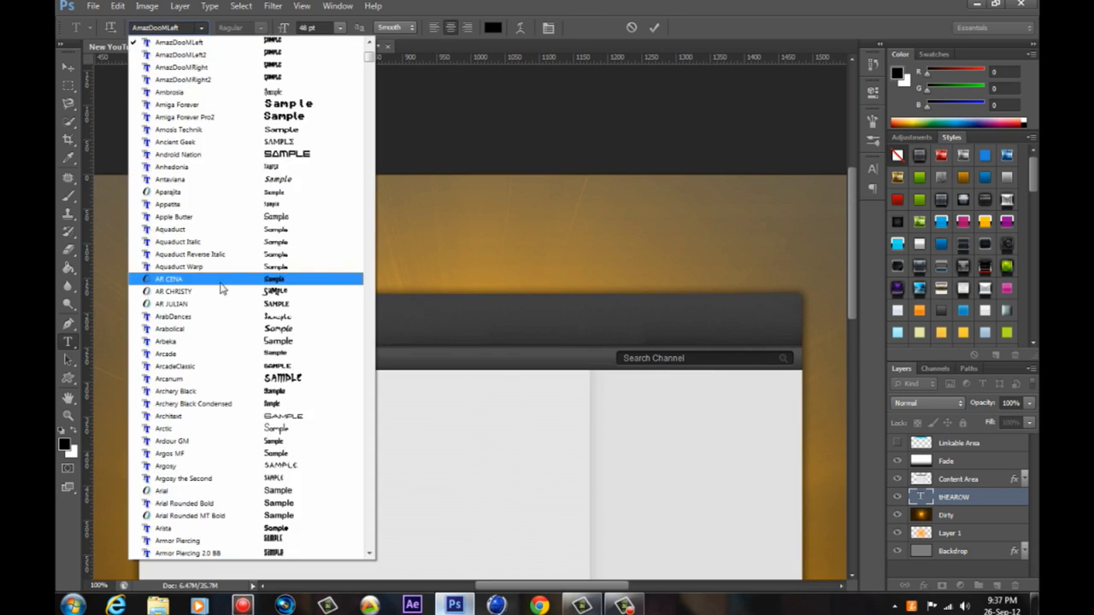
pyautogui.scroll(-1, 316, 556)
pyautogui.click(316, 554)
pyautogui.click(171, 27)
pyautogui.click(159, 163)
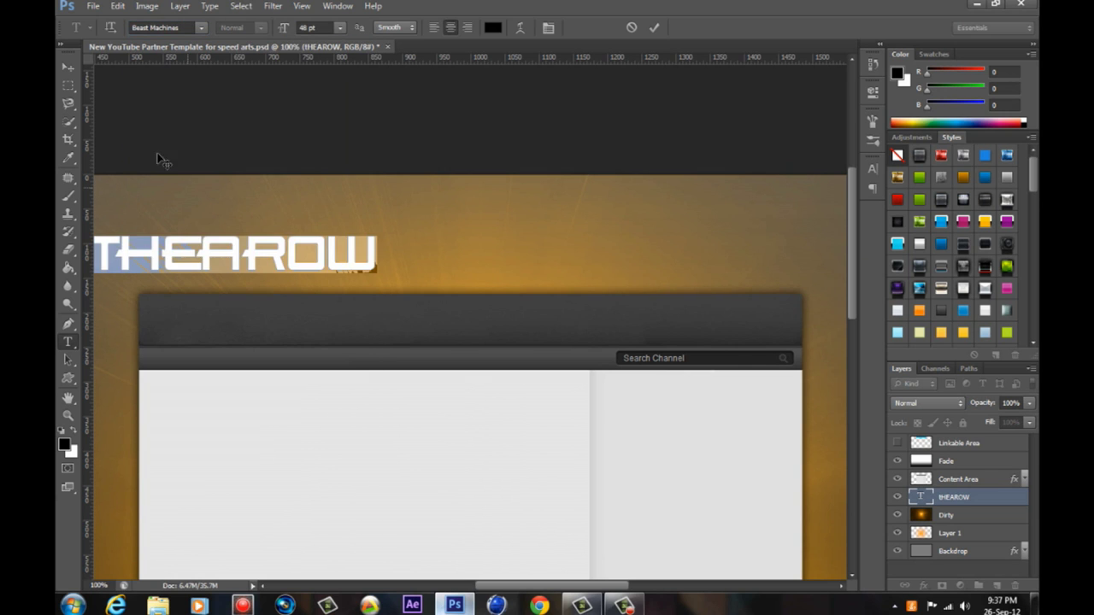
pyautogui.press('v')
pyautogui.moveTo(242, 239)
pyautogui.mouseDown()
pyautogui.moveTo(320, 227)
pyautogui.moveTo(284, 248)
pyautogui.moveTo(466, 214)
pyautogui.moveTo(482, 220)
pyautogui.mouseUp()
pyautogui.moveTo(88, 321); pyautogui.dragTo(470, 320)
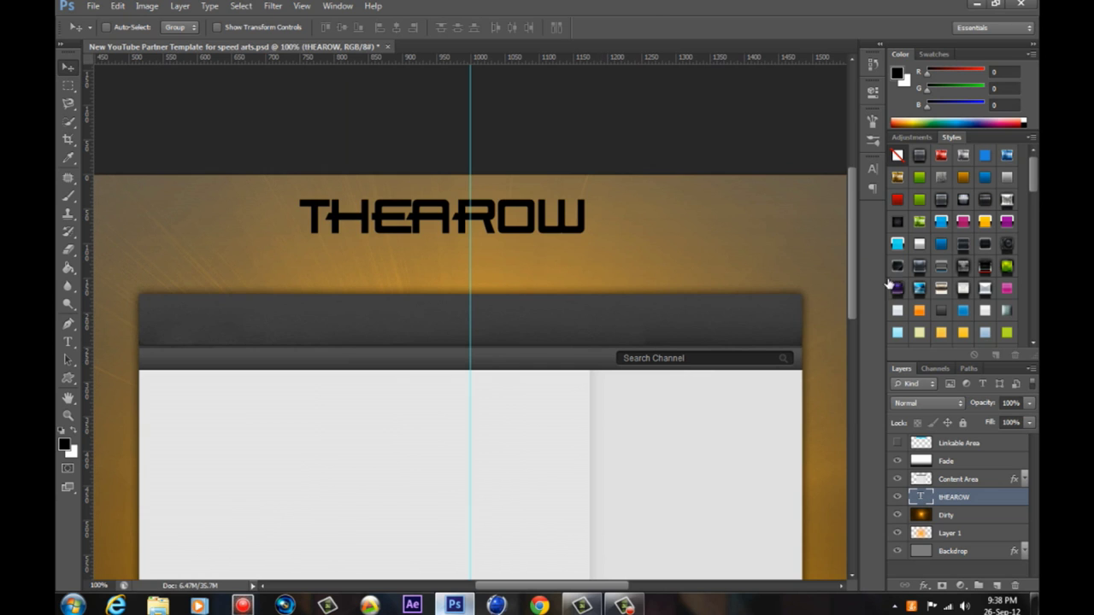
# Give THEAROW a chrome style and draw a lower-opacity black arrow behind it.
pyautogui.click(927, 245)
pyautogui.press('u')
pyautogui.moveTo(262, 198); pyautogui.dragTo(586, 254)
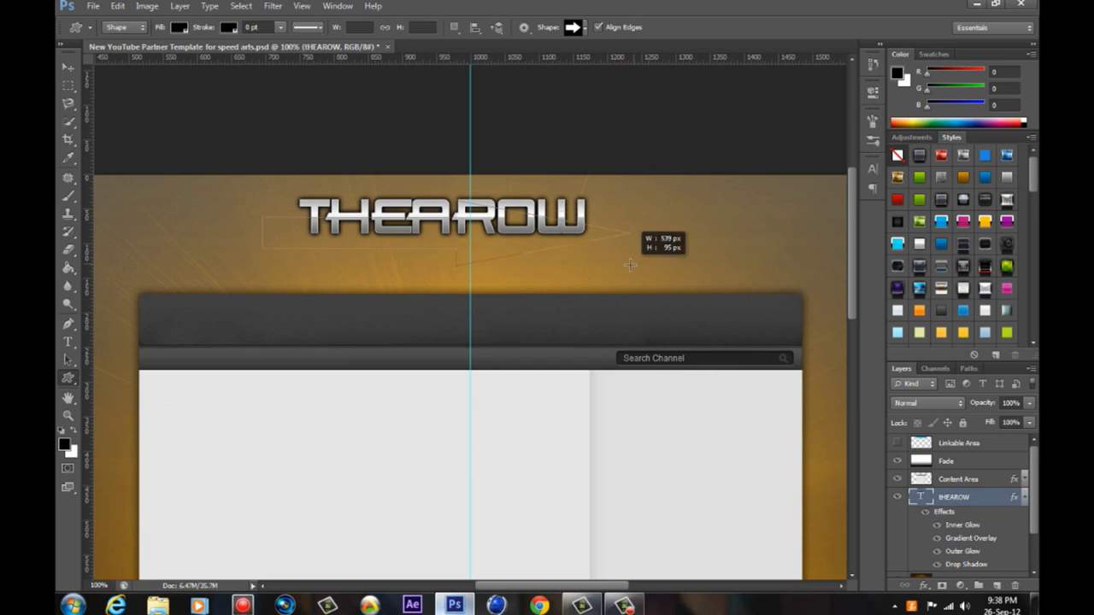
pyautogui.press('v')
pyautogui.moveTo(489, 234); pyautogui.dragTo(523, 221)
pyautogui.click(1018, 525)
pyautogui.hotkey('ctrl', '[')
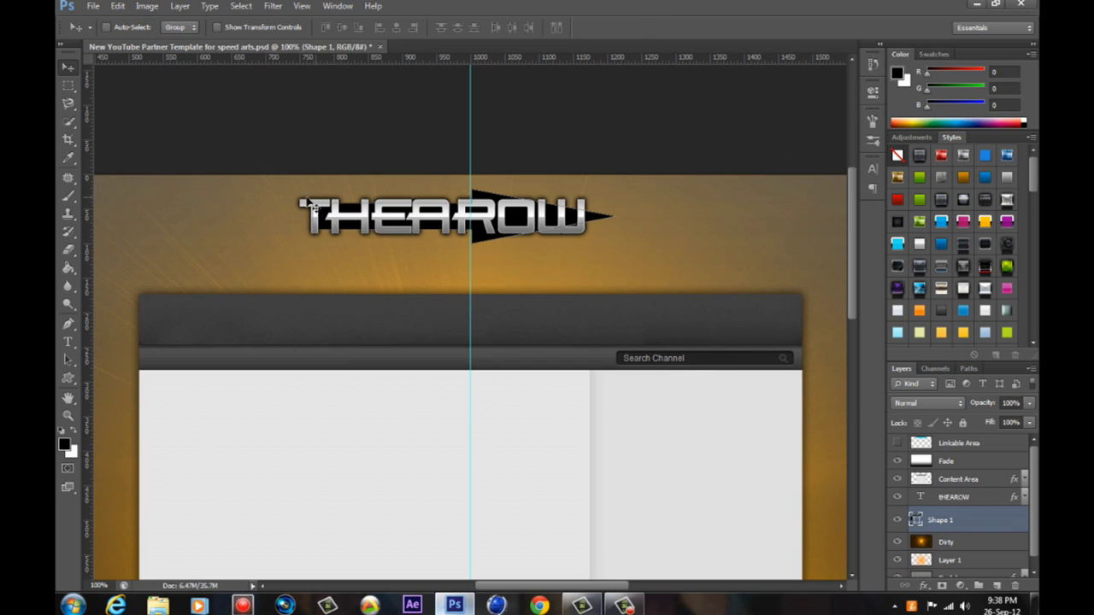
pyautogui.moveTo(985, 406); pyautogui.dragTo(912, 397)
# Enlarge the arrow around THEAROW and slide it about 80px right.
pyautogui.hotkey('ctrl', 't')
pyautogui.moveTo(299, 243); pyautogui.dragTo(266, 259)
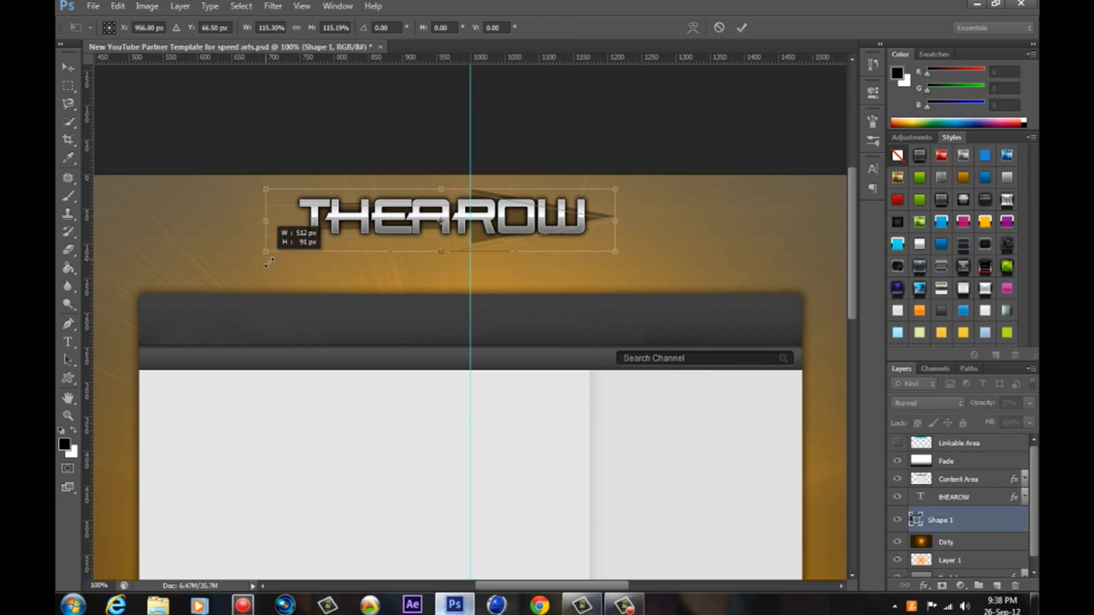
pyautogui.moveTo(611, 259); pyautogui.dragTo(657, 262)
pyautogui.press('Return')
pyautogui.moveTo(513, 244); pyautogui.dragTo(520, 237)
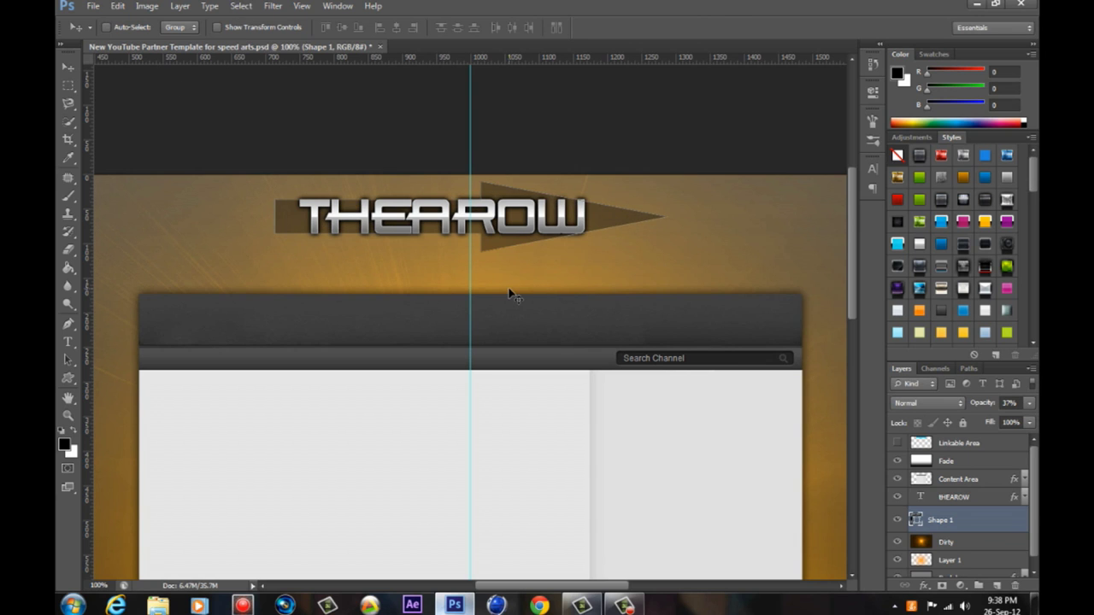
pyautogui.moveTo(510, 295); pyautogui.dragTo(633, 223)
# Scale THEAROW to about 94%, move it about 40px left, and delete the old dark arrow.
pyautogui.click(954, 496)
pyautogui.hotkey('ctrl', 't')
pyautogui.moveTo(298, 199); pyautogui.dragTo(314, 208)
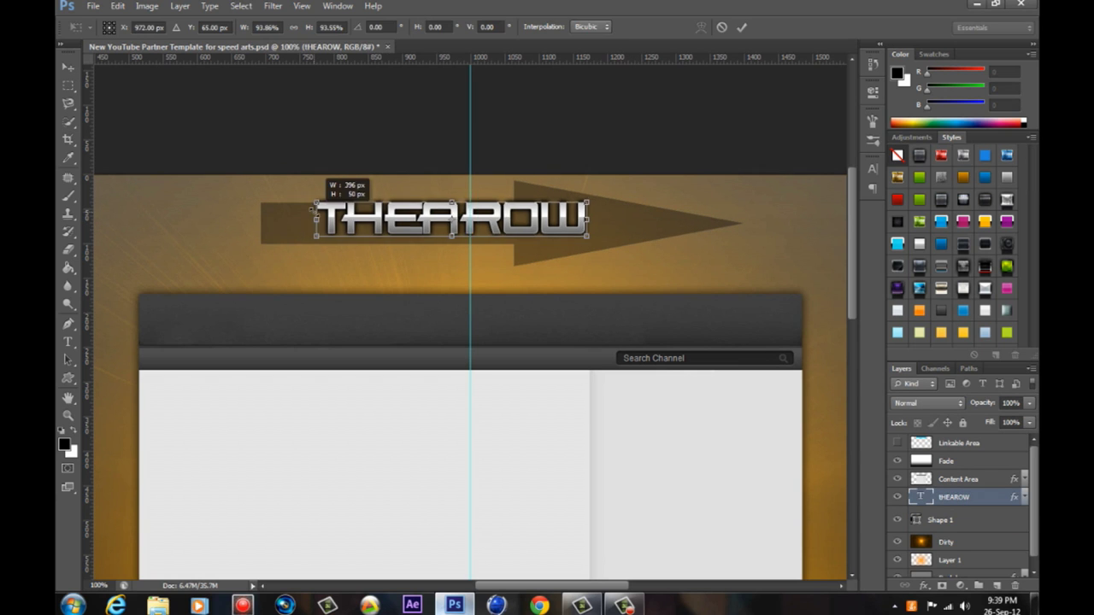
pyautogui.click(67, 67)
pyautogui.press('Return')
pyautogui.moveTo(511, 219); pyautogui.dragTo(475, 221)
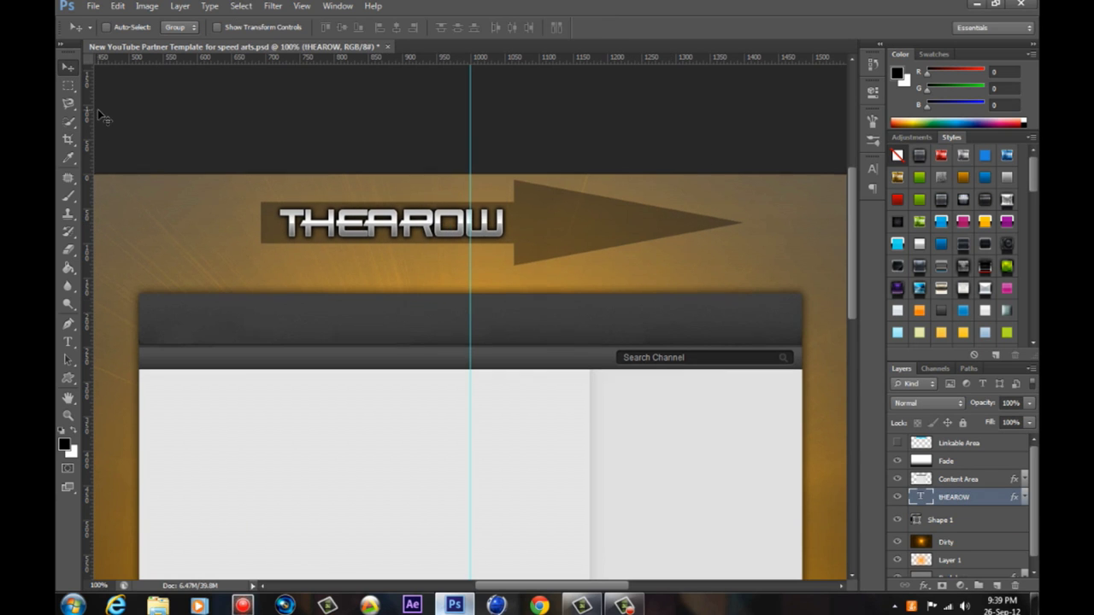
pyautogui.scroll(3, 857, 261)
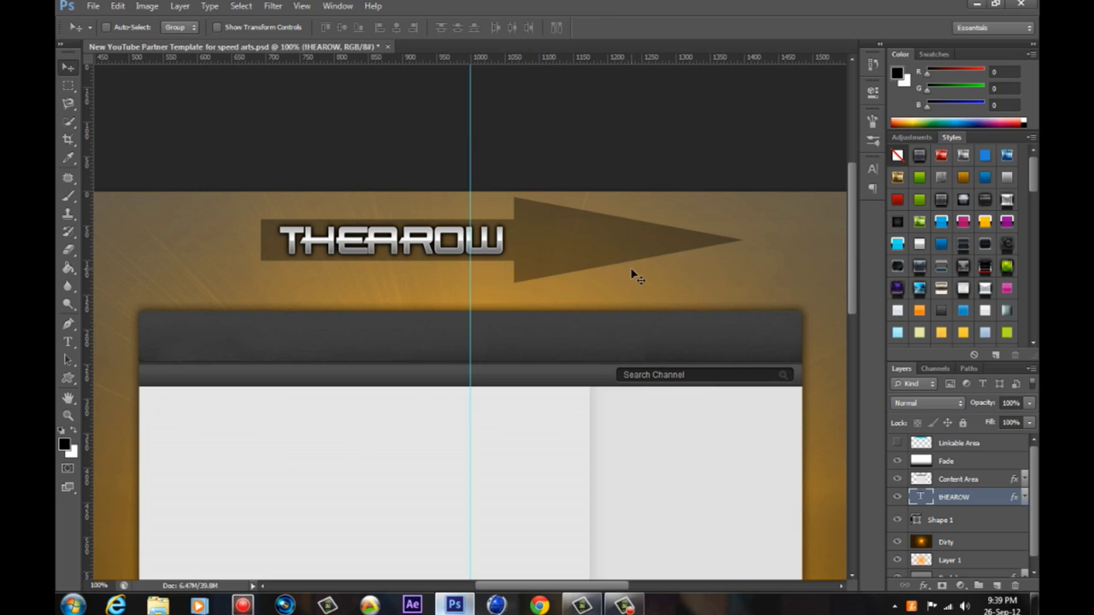
pyautogui.press('Delete')
# Draw a new arrow under THEAROW, copy the chrome style onto it, and move both left.
pyautogui.click(67, 377)
pyautogui.click(585, 27)
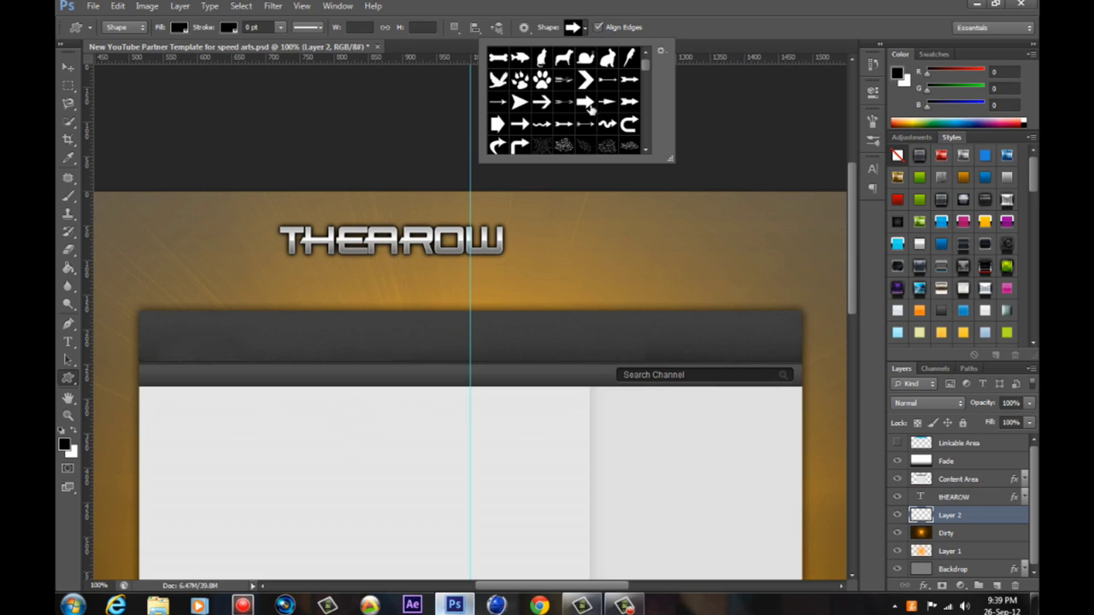
pyautogui.moveTo(516, 242)
pyautogui.mouseDown()
pyautogui.moveTo(492, 260)
pyautogui.moveTo(524, 272)
pyautogui.mouseUp()
pyautogui.write('v')
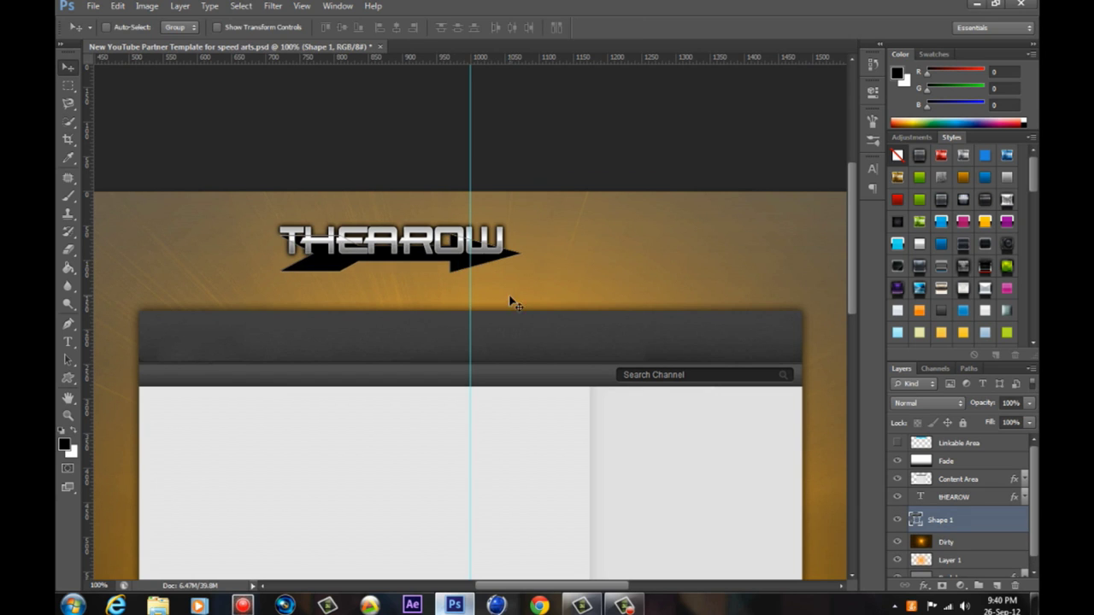
pyautogui.write('1100')
pyautogui.press('Return')
pyautogui.moveTo(1014, 496); pyautogui.dragTo(940, 520)
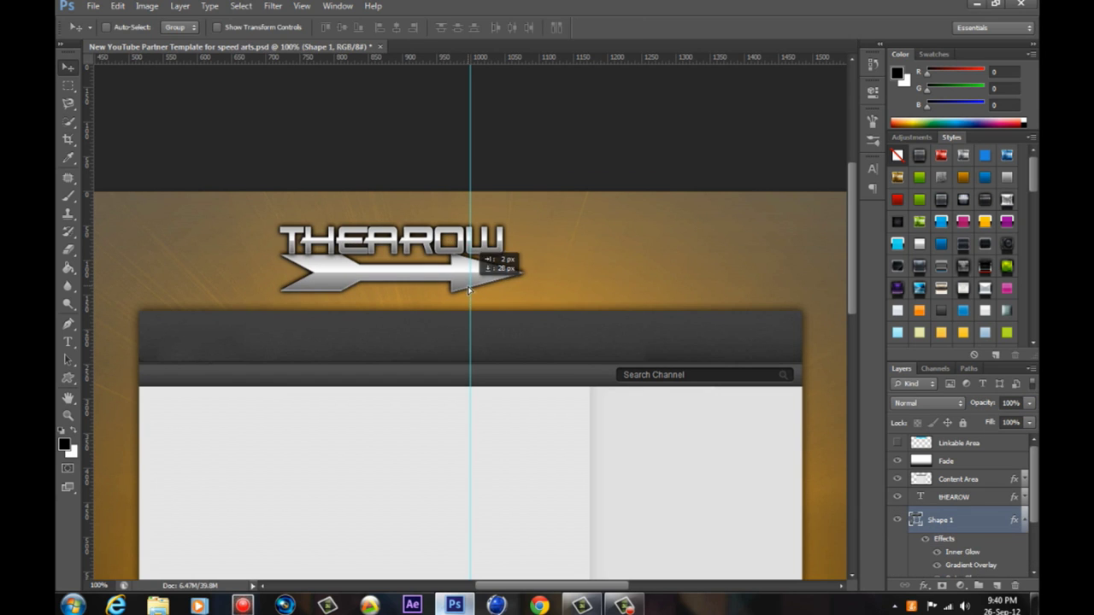
pyautogui.moveTo(492, 296); pyautogui.dragTo(475, 289)
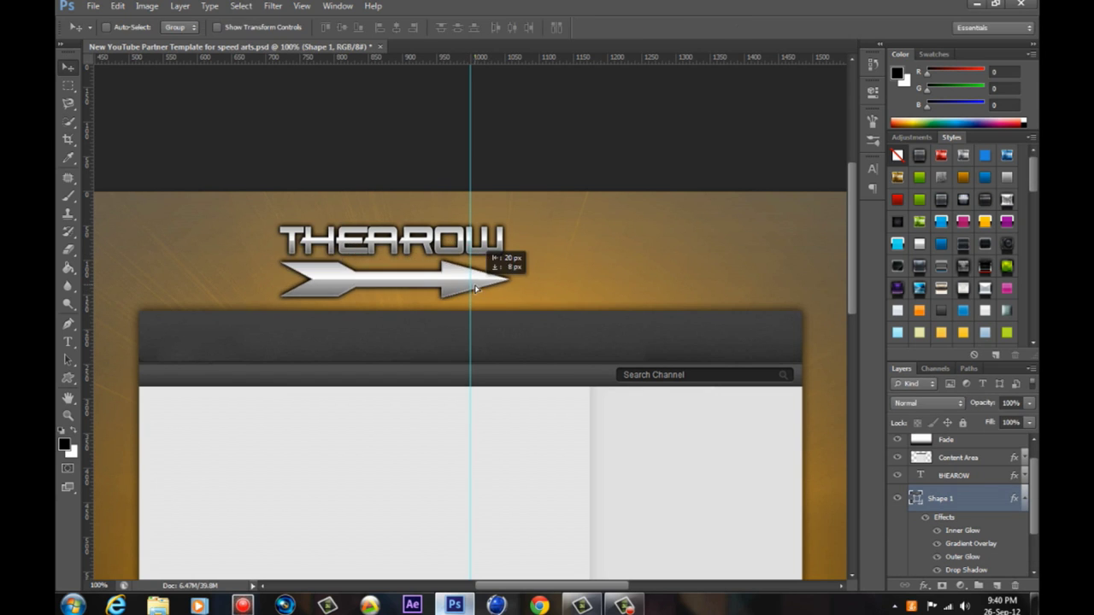
pyautogui.keyDown('shift'); pyautogui.click(953, 475); pyautogui.keyUp('shift')
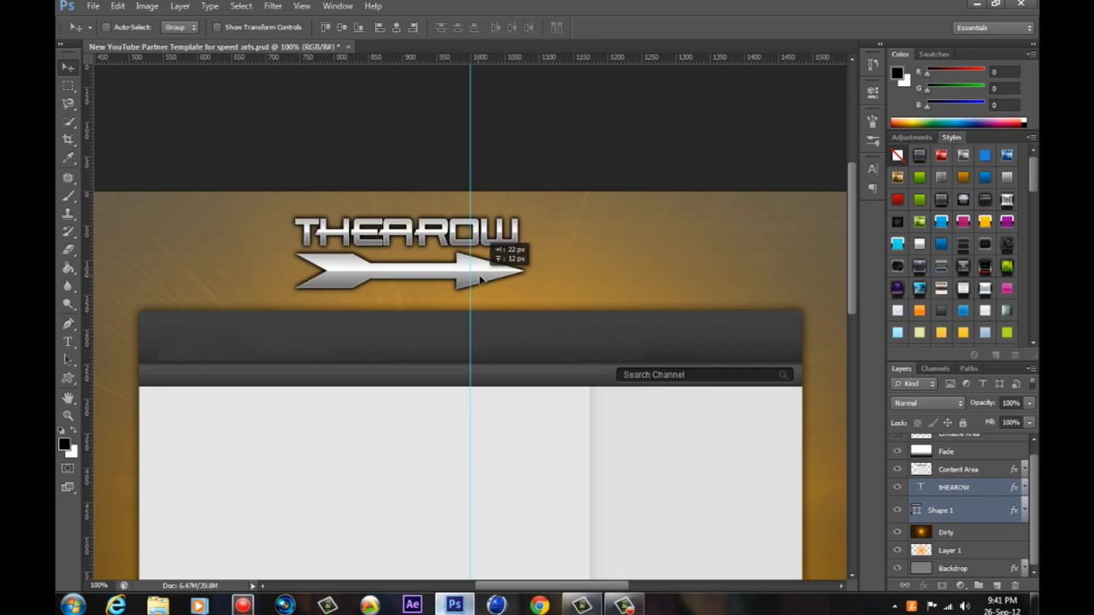
pyautogui.moveTo(491, 252); pyautogui.dragTo(350, 241)
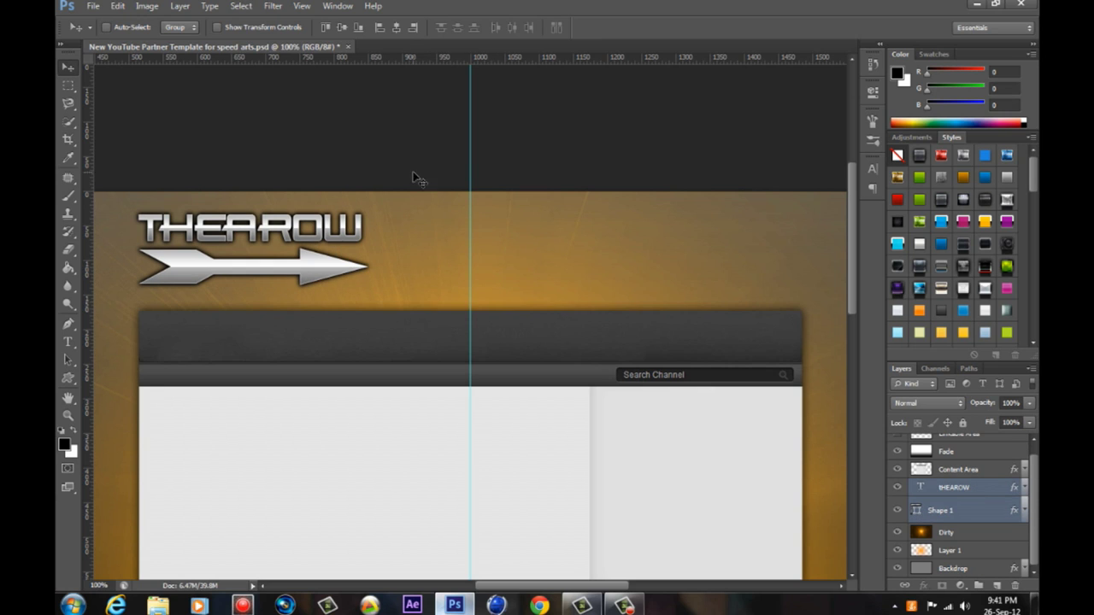
pyautogui.press('t')
pyautogui.click(996, 586)
pyautogui.click(201, 27)
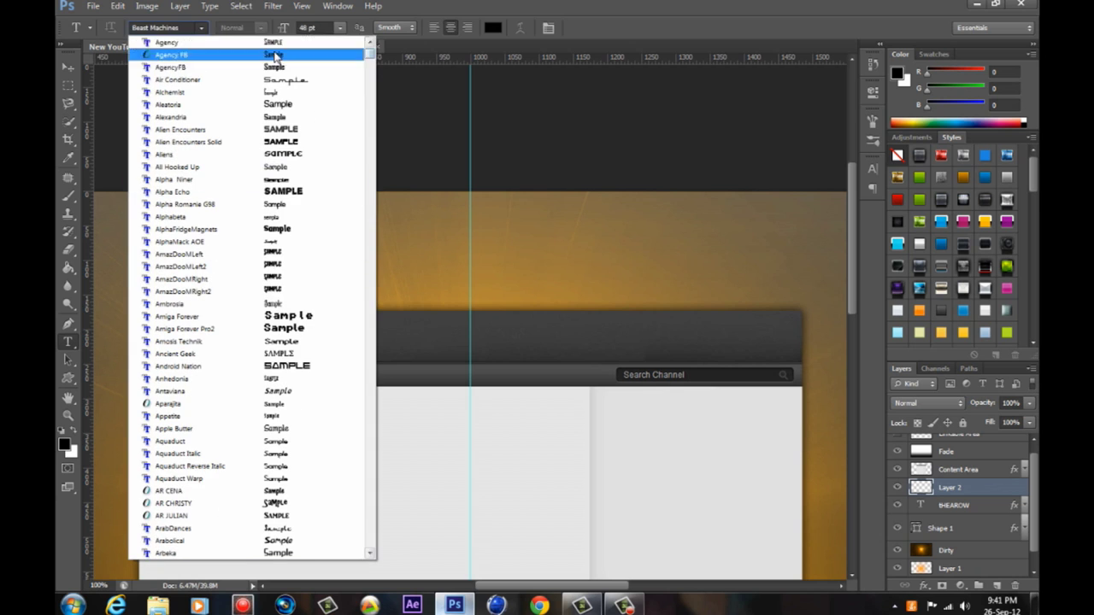
pyautogui.moveTo(369, 67); pyautogui.dragTo(369, 502)
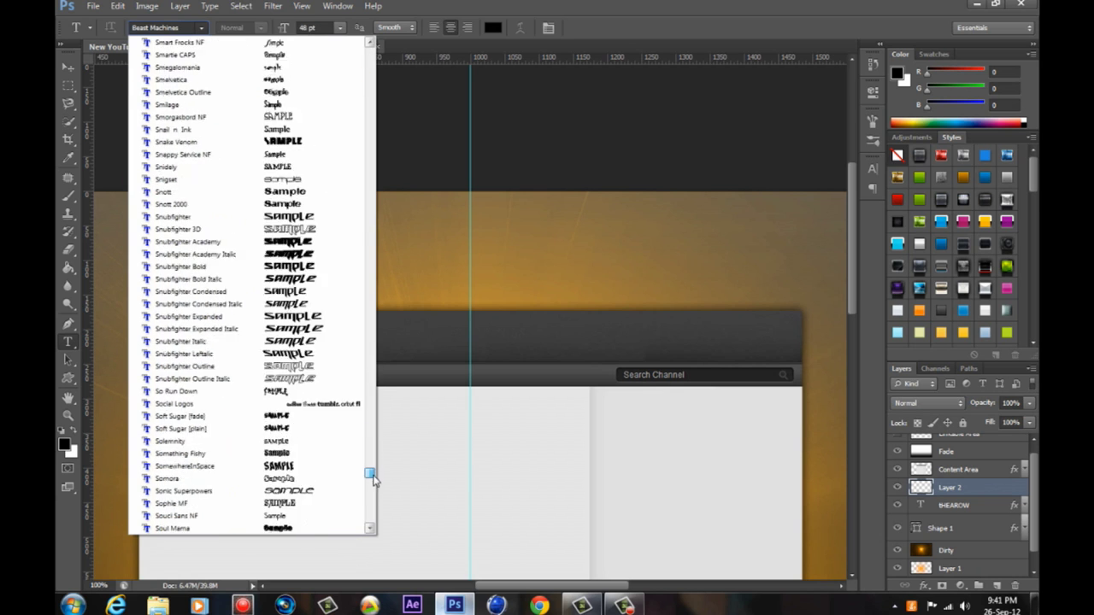
pyautogui.click(172, 398)
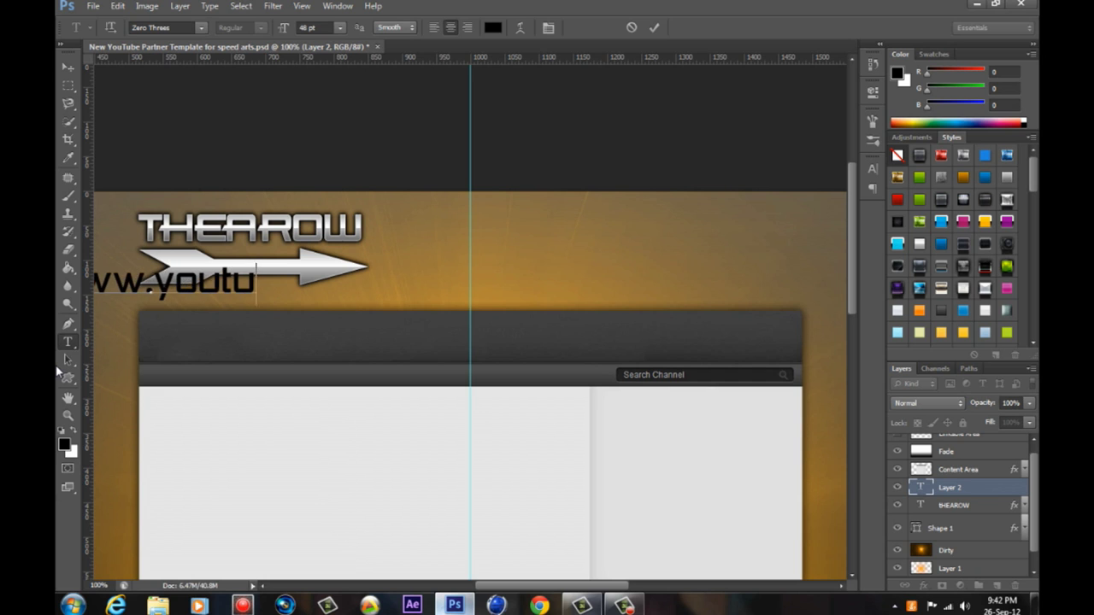
pyautogui.write('be.com/TheA')
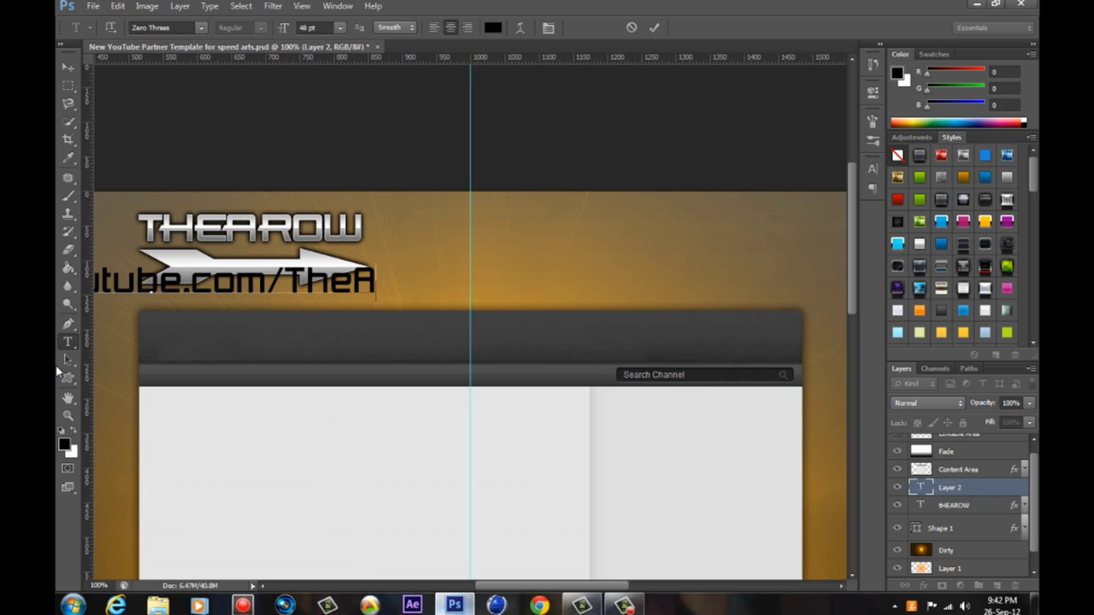
pyautogui.write('row90')
pyautogui.hotkey('ctrl', 't')
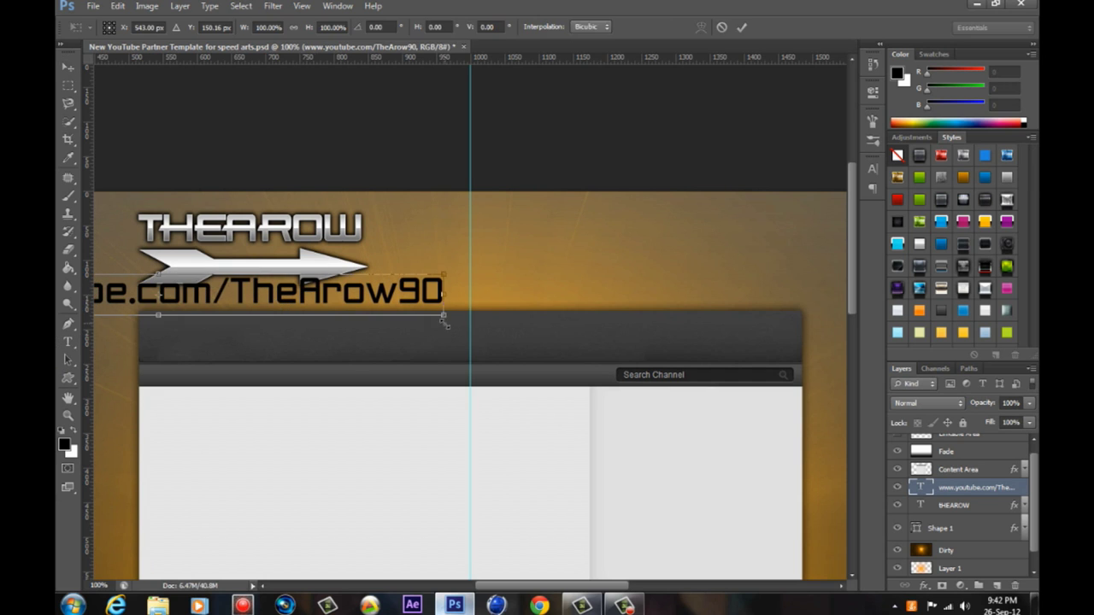
pyautogui.moveTo(445, 316); pyautogui.dragTo(355, 298)
pyautogui.press('Return')
pyautogui.moveTo(287, 291); pyautogui.dragTo(286, 275)
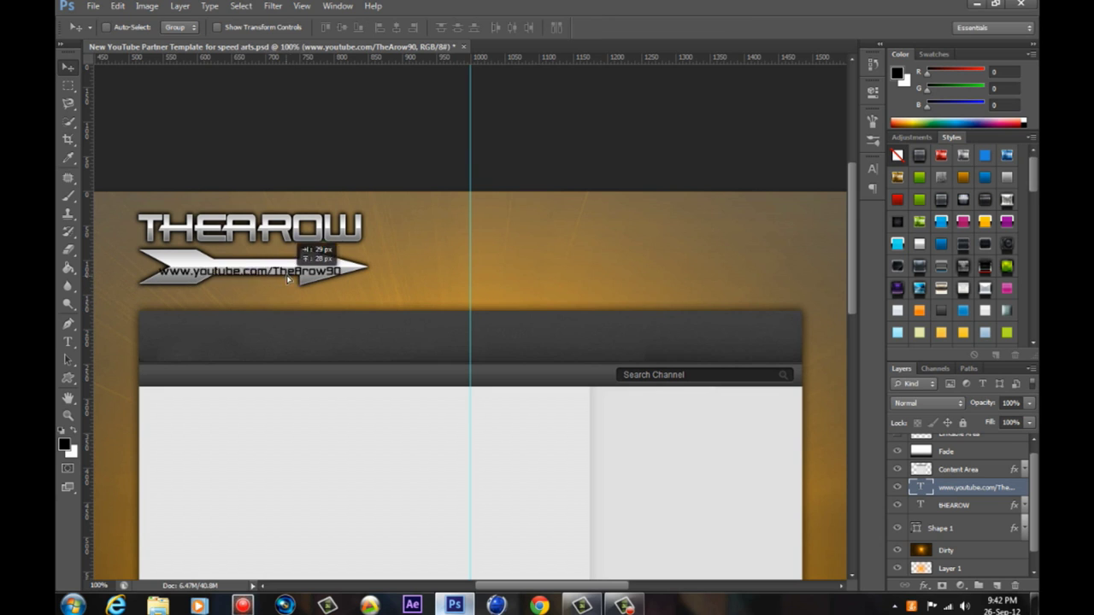
# Group the URL, THEAROW and arrow layers into a group named Logo.
pyautogui.hotkey('ctrl', 't')
pyautogui.click(484, 238)
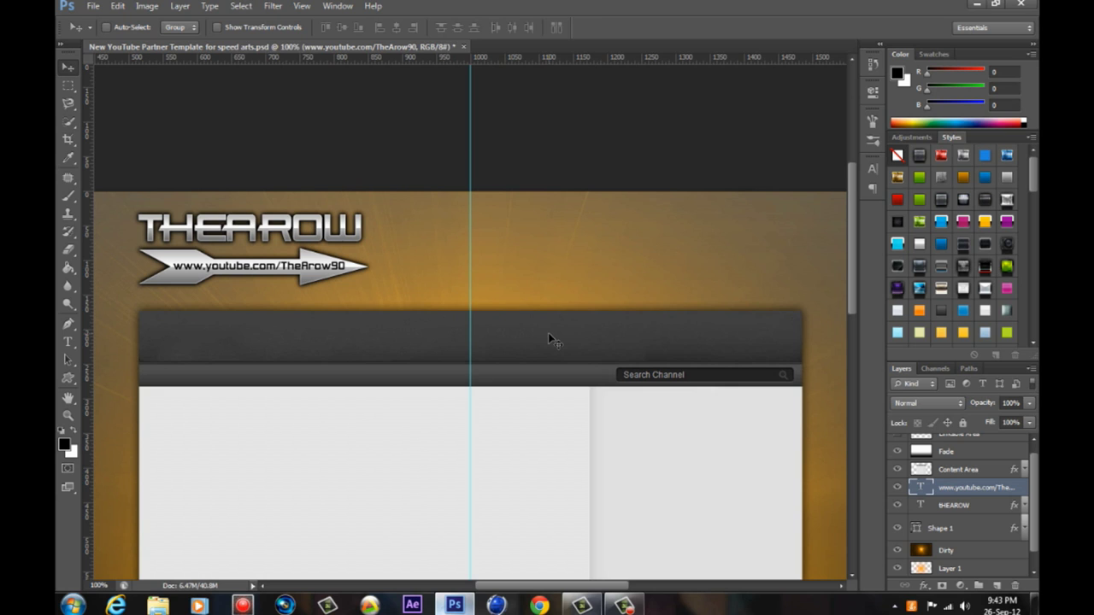
pyautogui.keyDown('shift'); pyautogui.click(981, 504); pyautogui.keyUp('shift')
pyautogui.hotkey('ctrl', 'g')
pyautogui.doubleClick(951, 486)
pyautogui.press('Return')
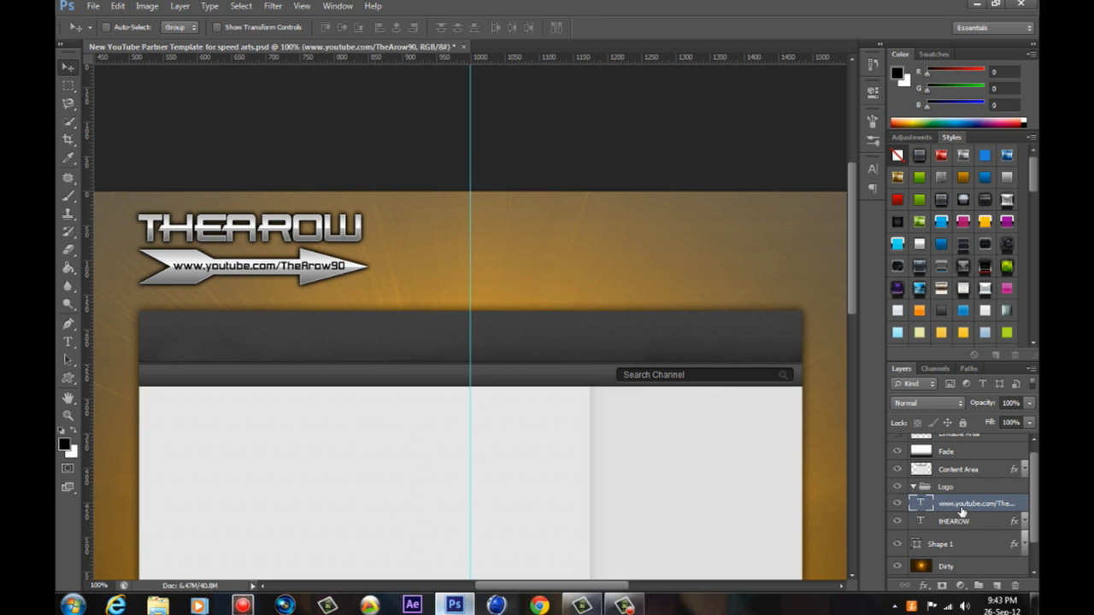
pyautogui.click(913, 486)
# Draw a long black rectangle right of the logo, rasterize it, and trim it at the guide.
pyautogui.rightClick(69, 378)
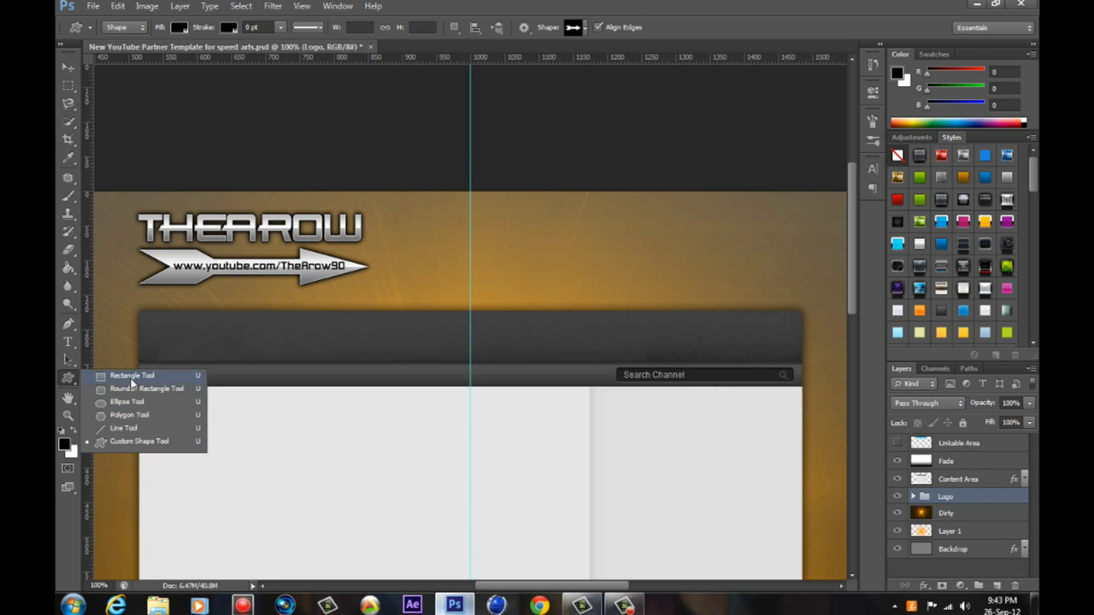
pyautogui.click(120, 376)
pyautogui.moveTo(432, 252); pyautogui.dragTo(801, 270)
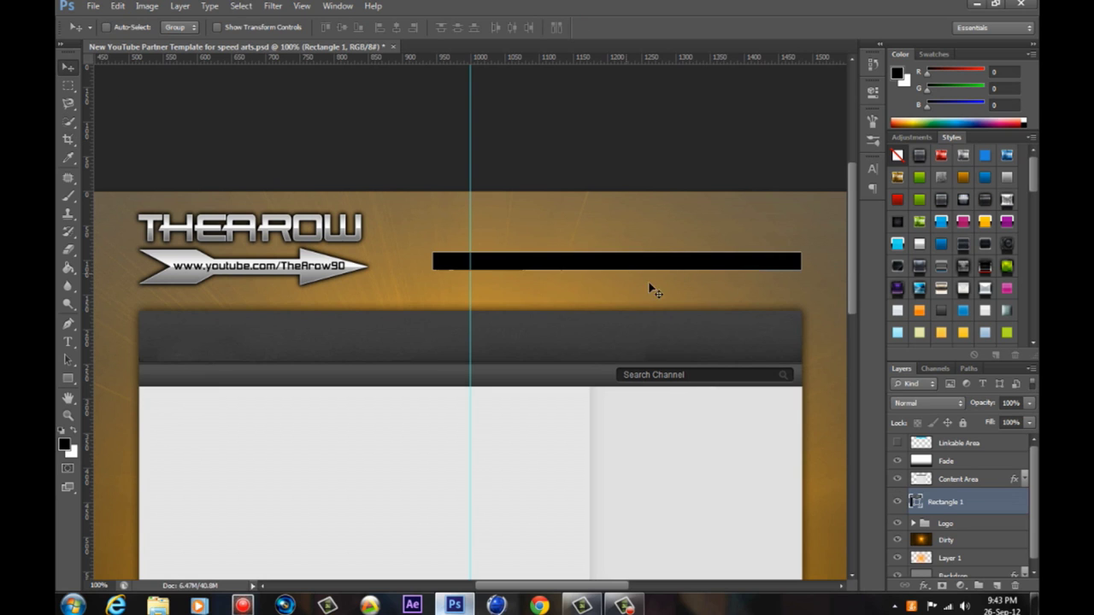
pyautogui.rightClick(953, 501)
pyautogui.click(940, 131)
pyautogui.press('m')
pyautogui.moveTo(471, 312); pyautogui.dragTo(229, 157)
pyautogui.press('Delete')
pyautogui.hotkey('ctrl', 'd')
# Set the bar to 24% opacity, stretch it taller, and start the Twitter text inside it.
pyautogui.press('v')
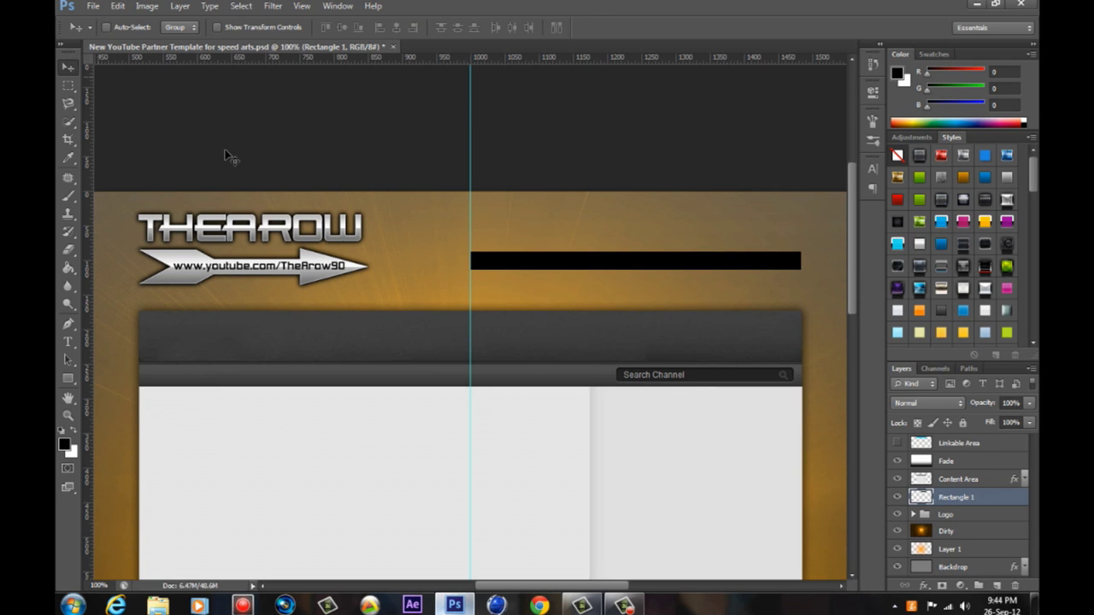
pyautogui.press('2')
pyautogui.press('4')
pyautogui.moveTo(652, 262)
pyautogui.mouseDown()
pyautogui.moveTo(652, 272)
pyautogui.moveTo(670, 256)
pyautogui.mouseUp()
pyautogui.hotkey('ctrl', 't')
pyautogui.press('Return')
pyautogui.press('t')
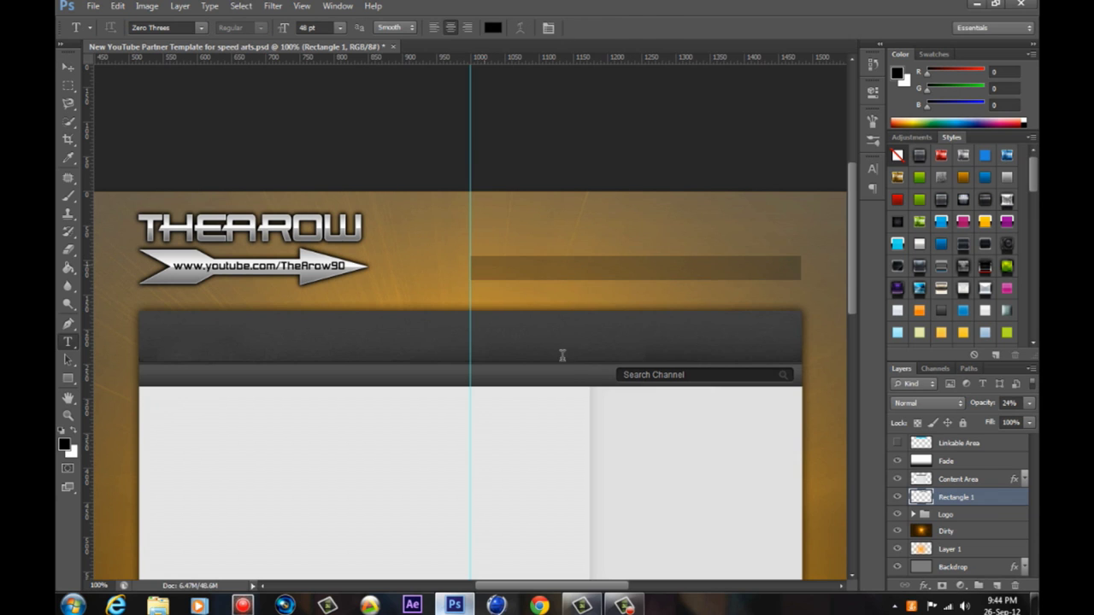
pyautogui.click(484, 260)
# Finish the Twitter label, place it at the bar's left edge, and give it a silver style.
pyautogui.write('itter')
pyautogui.hotkey('ctrl', 'Return')
pyautogui.press('v')
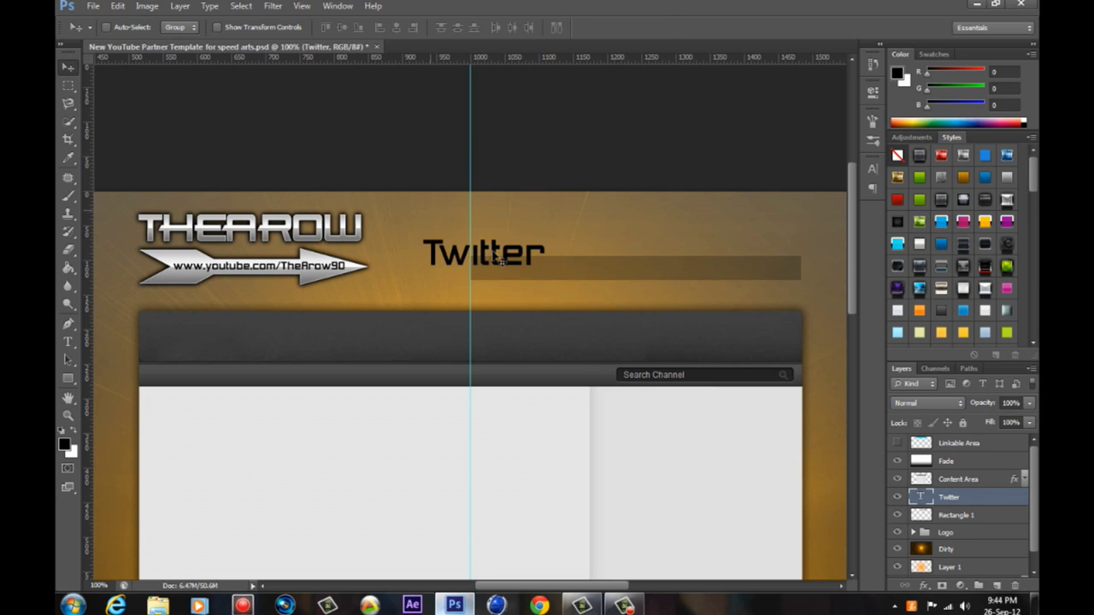
pyautogui.moveTo(484, 256)
pyautogui.mouseDown()
pyautogui.moveTo(532, 256)
pyautogui.moveTo(507, 268)
pyautogui.mouseUp()
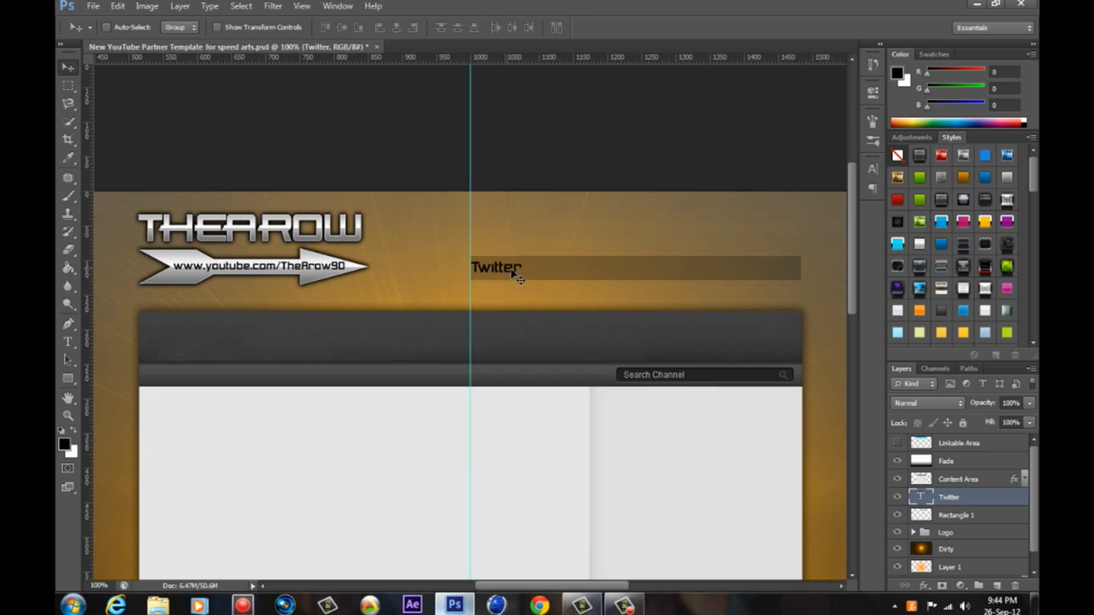
pyautogui.click(941, 312)
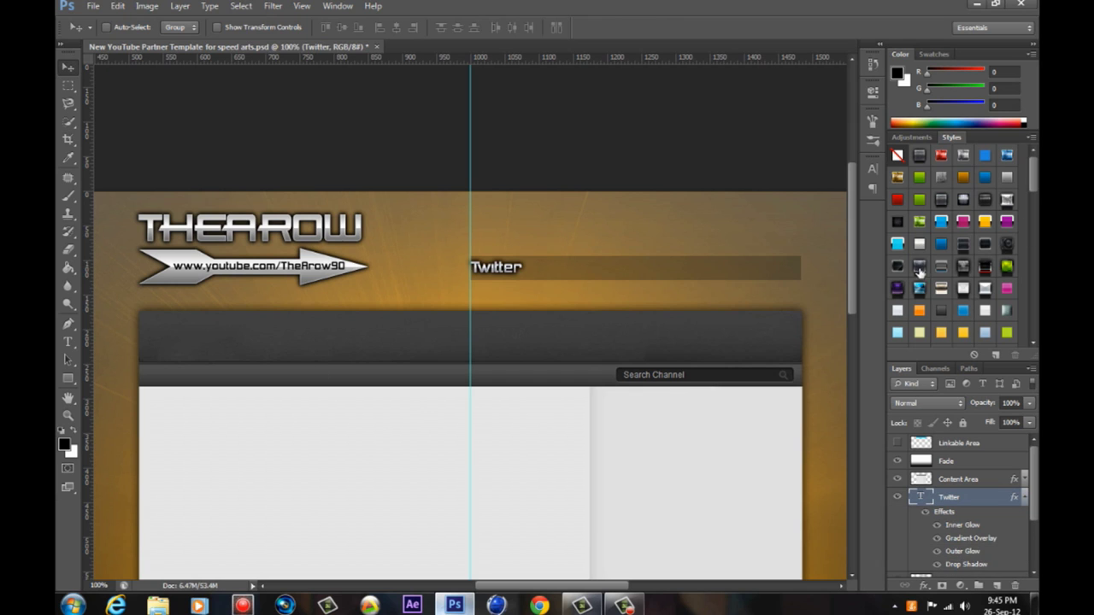
pyautogui.scroll(-2, 898, 317)
pyautogui.click(917, 203)
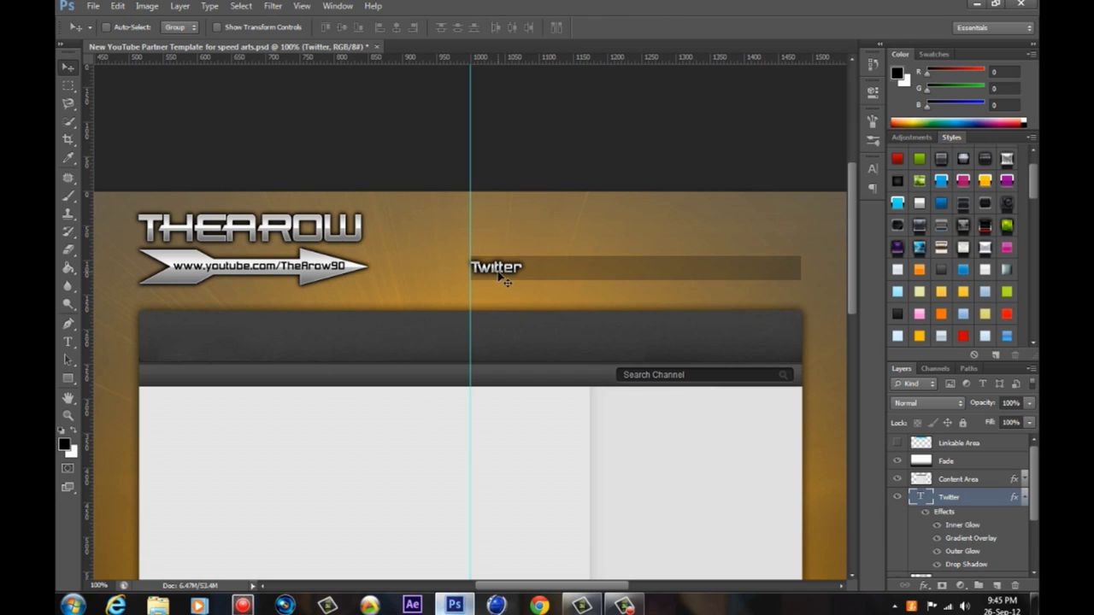
pyautogui.moveTo(504, 281); pyautogui.dragTo(508, 278)
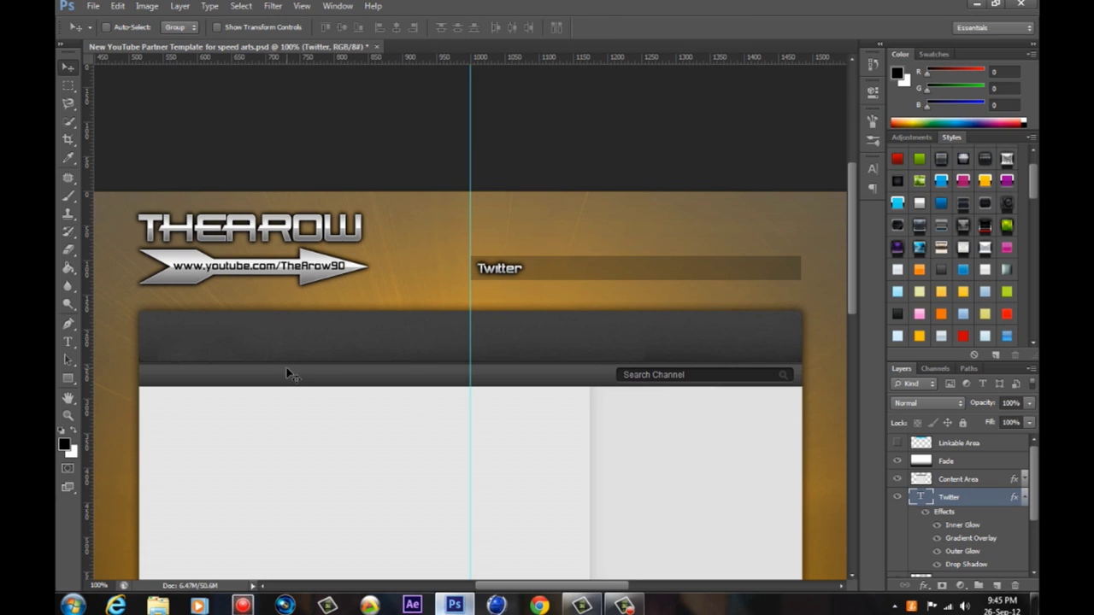
# Retype the copied Twitter label as Facebook.
pyautogui.press('t')
pyautogui.doubleClick(531, 270)
pyautogui.write('Facebook')
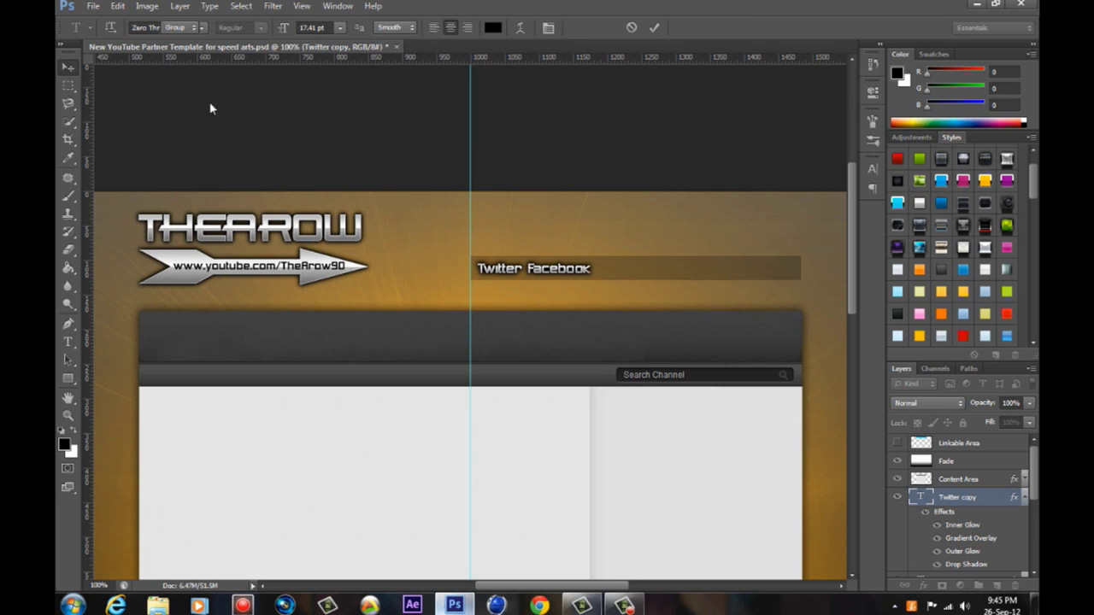
pyautogui.hotkey('ctrl', 'Return')
pyautogui.press('v')
# Duplicate Facebook to the right, retype the copy as TwitchTV, and position it in the bar.
pyautogui.moveTo(638, 275); pyautogui.dragTo(647, 270)
pyautogui.press('t')
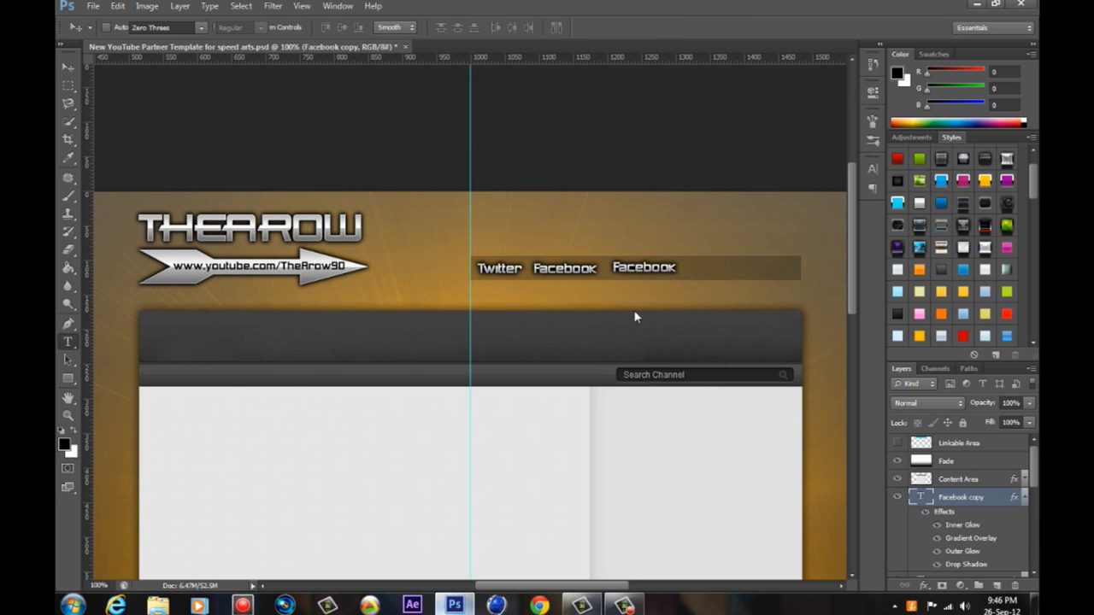
pyautogui.doubleClick(920, 497)
pyautogui.rightClick(957, 496)
pyautogui.press('Escape')
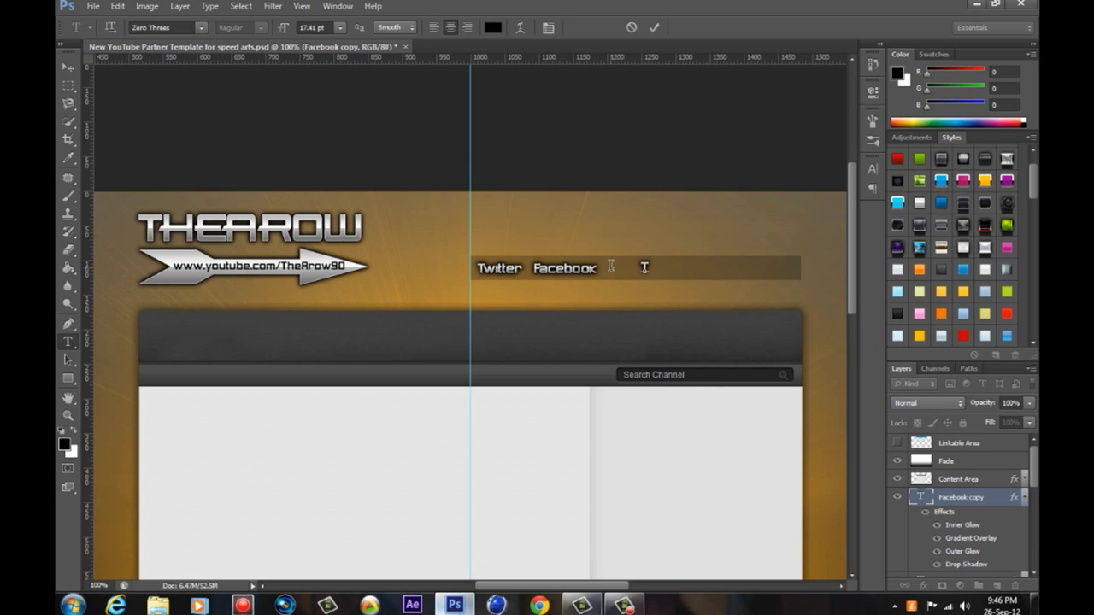
pyautogui.click(642, 268)
pyautogui.write('TwitchTV')
pyautogui.hotkey('ctrl', 'Return')
pyautogui.press('v')
pyautogui.moveTo(655, 267); pyautogui.dragTo(643, 270)
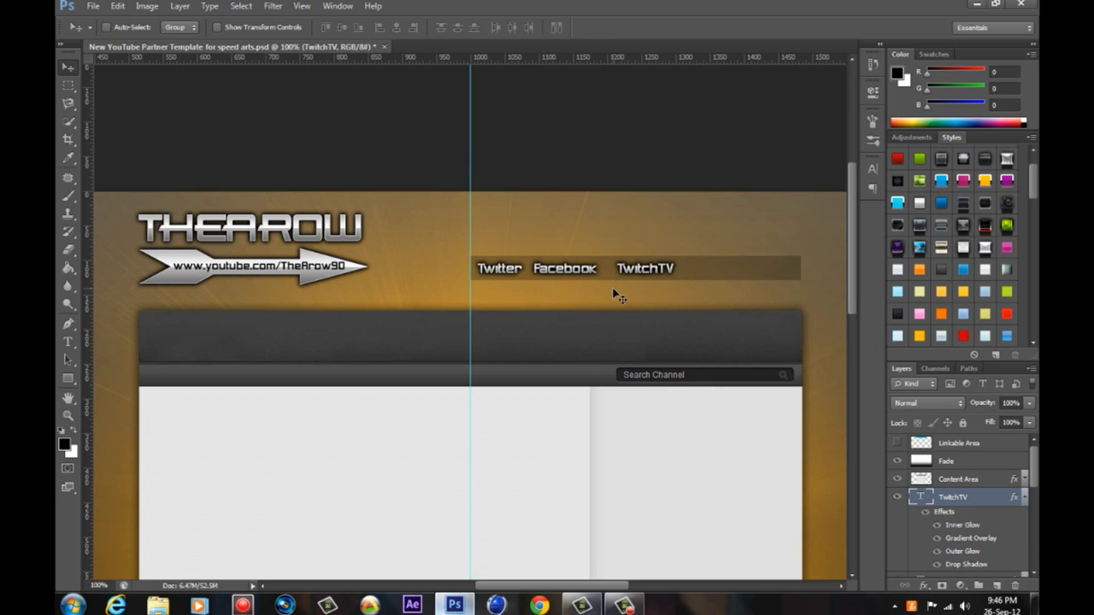
# Copy TwitchTV to the bar's right end as Designer, then shift Facebook about 23 px right.
pyautogui.moveTo(753, 270); pyautogui.dragTo(749, 273)
pyautogui.press('t')
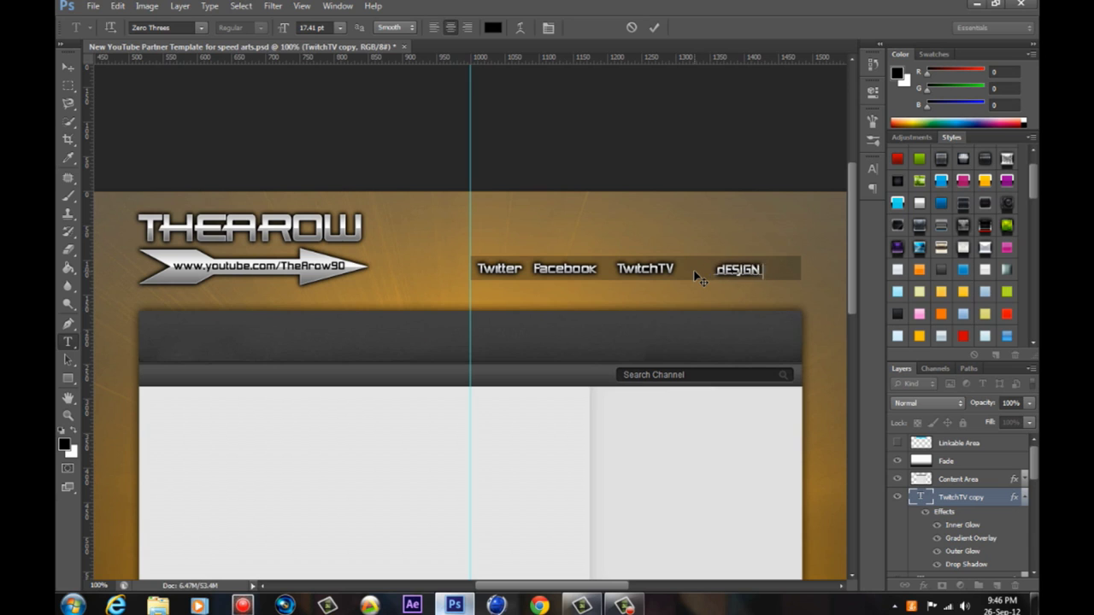
pyautogui.write('Designer')
pyautogui.hotkey('ctrl', 'Return')
pyautogui.press('v')
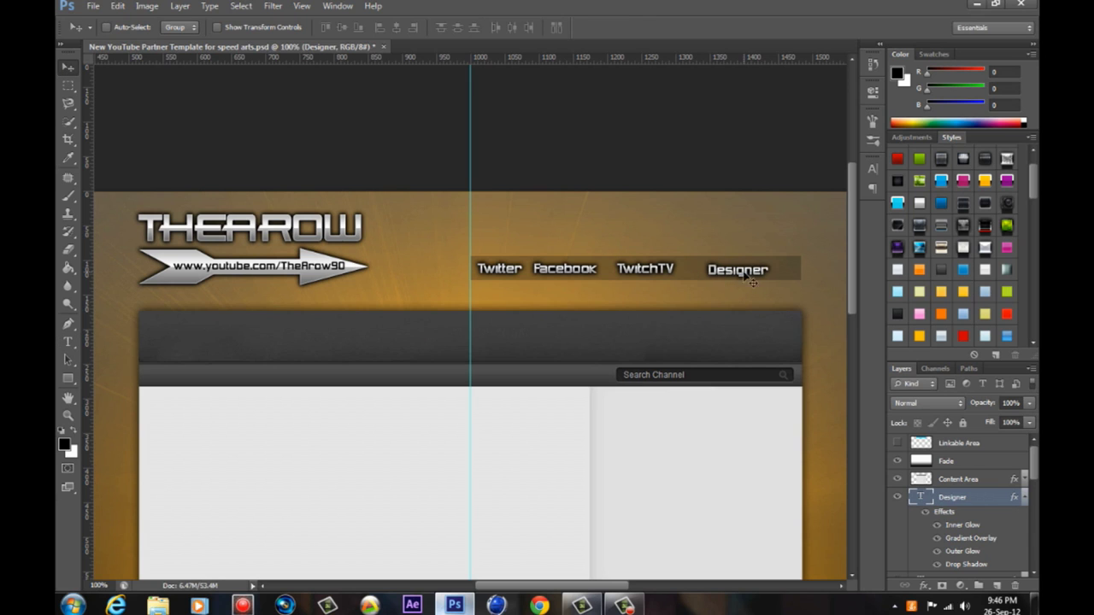
pyautogui.click(1026, 498)
pyautogui.keyDown('ctrl'); pyautogui.click(667, 270); pyautogui.keyUp('ctrl')
pyautogui.moveTo(568, 270); pyautogui.dragTo(588, 270)
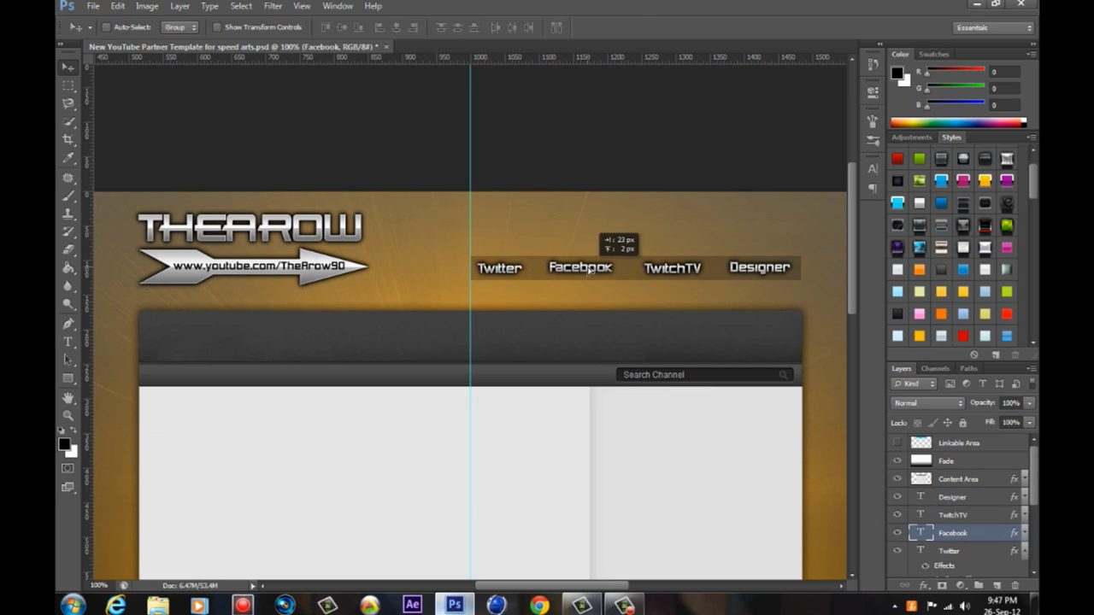
# Lower the Rectangle 1 bar backing to 14% opacity.
pyautogui.hotkey('ctrl', '-')
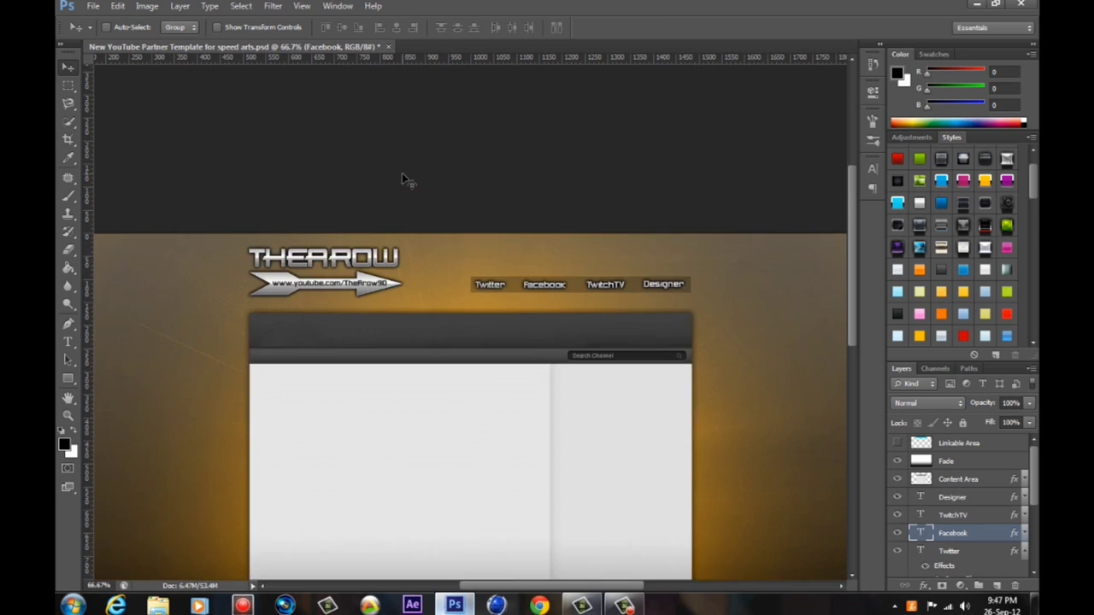
pyautogui.hotkey('ctrl', '-')
pyautogui.click(1002, 568)
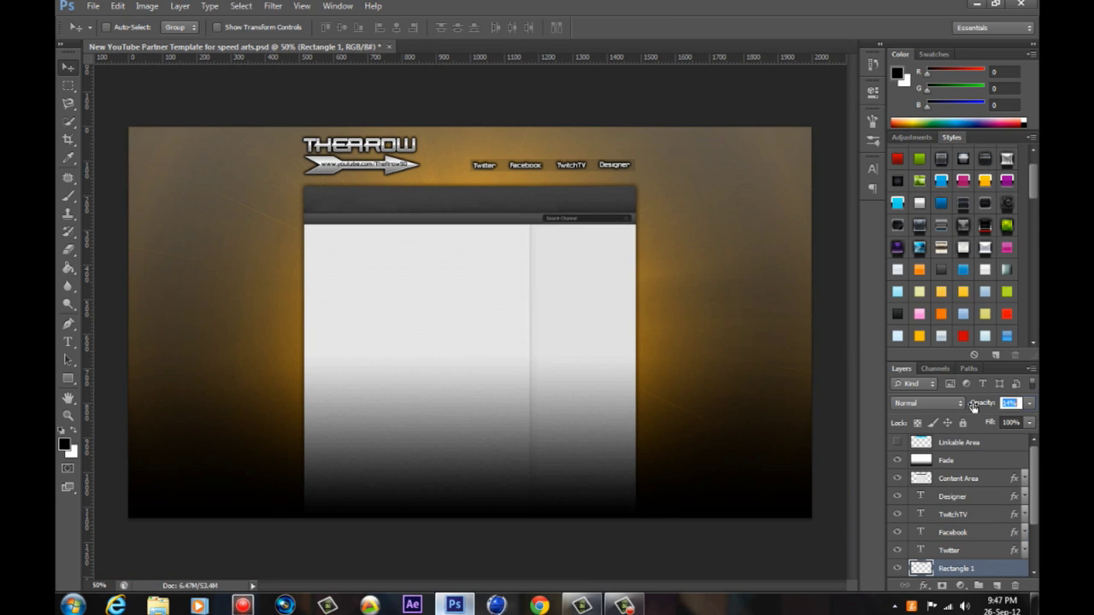
pyautogui.hotkey('ctrl', '+')
pyautogui.hotkey('ctrl', '+')
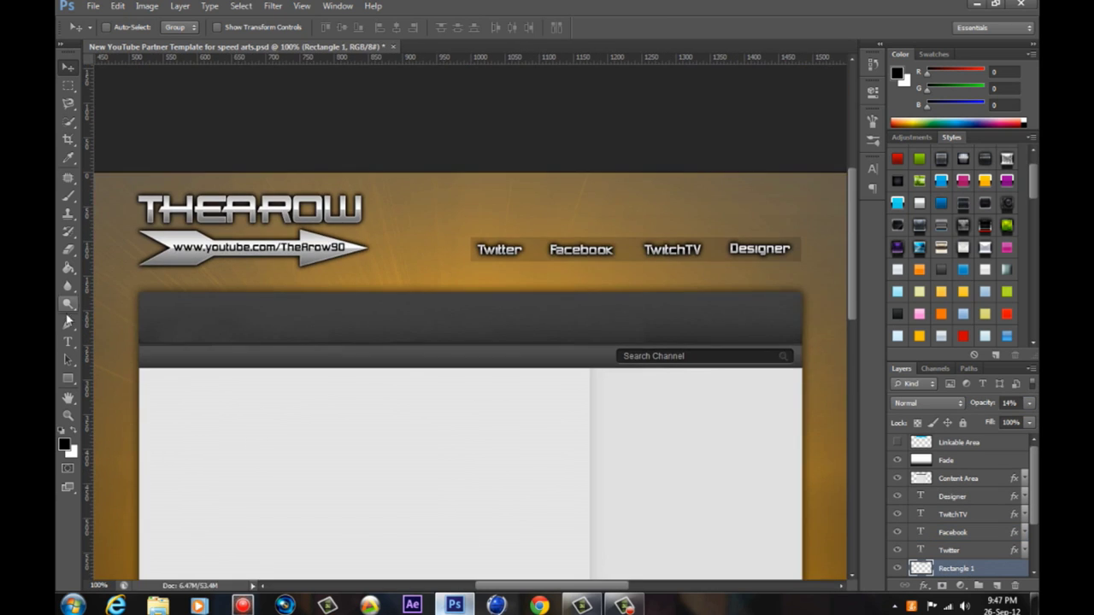
# Duplicate the Designer text and retype it as a Stay Connected heading above the bar.
pyautogui.click(962, 501)
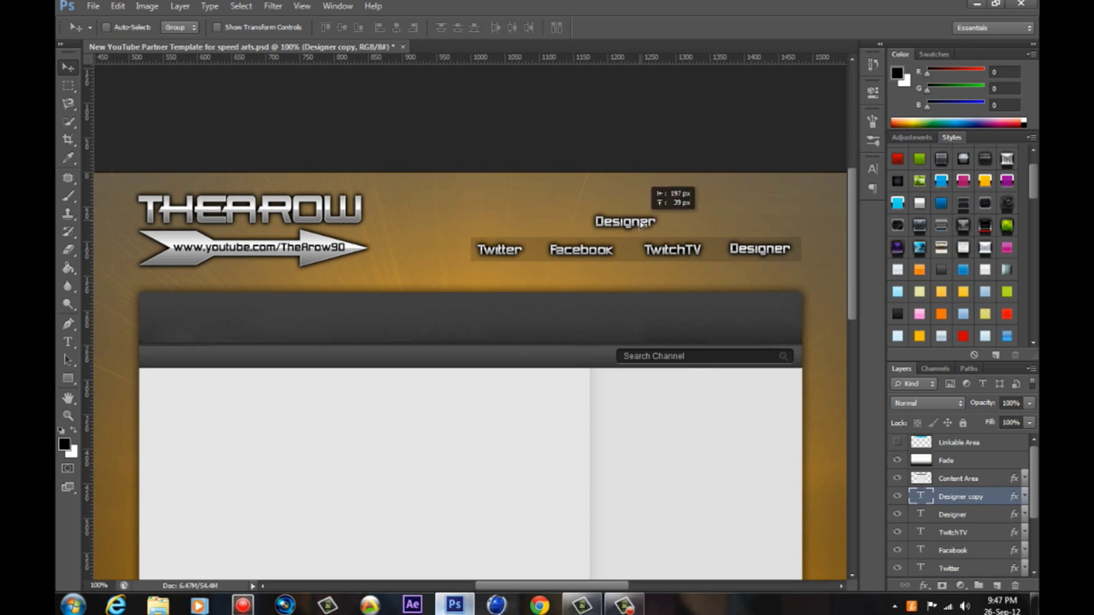
pyautogui.doubleClick(641, 224)
pyautogui.write('Stay Connected')
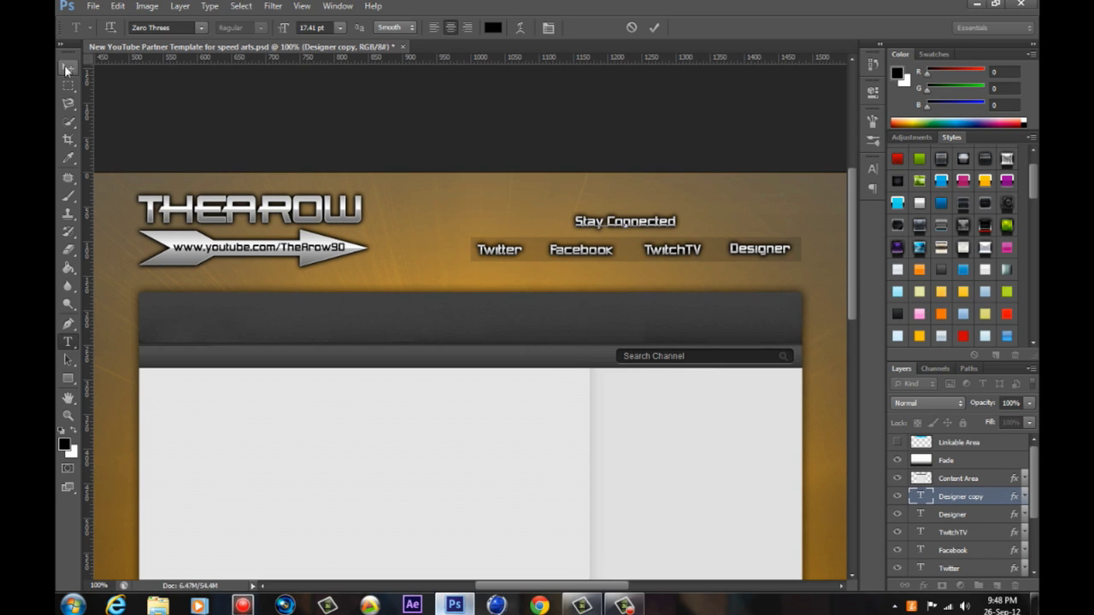
pyautogui.click(66, 68)
pyautogui.hotkey('ctrl', '-')
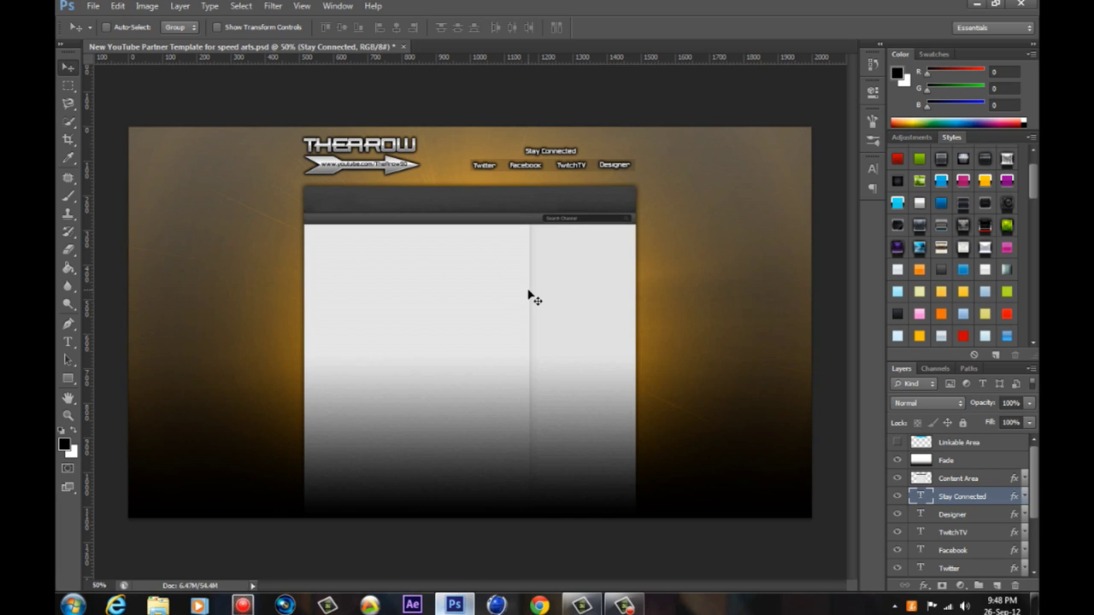
# Group the link text layers as links, then lower the logo and links slightly.
pyautogui.click(977, 586)
pyautogui.doubleClick(953, 495)
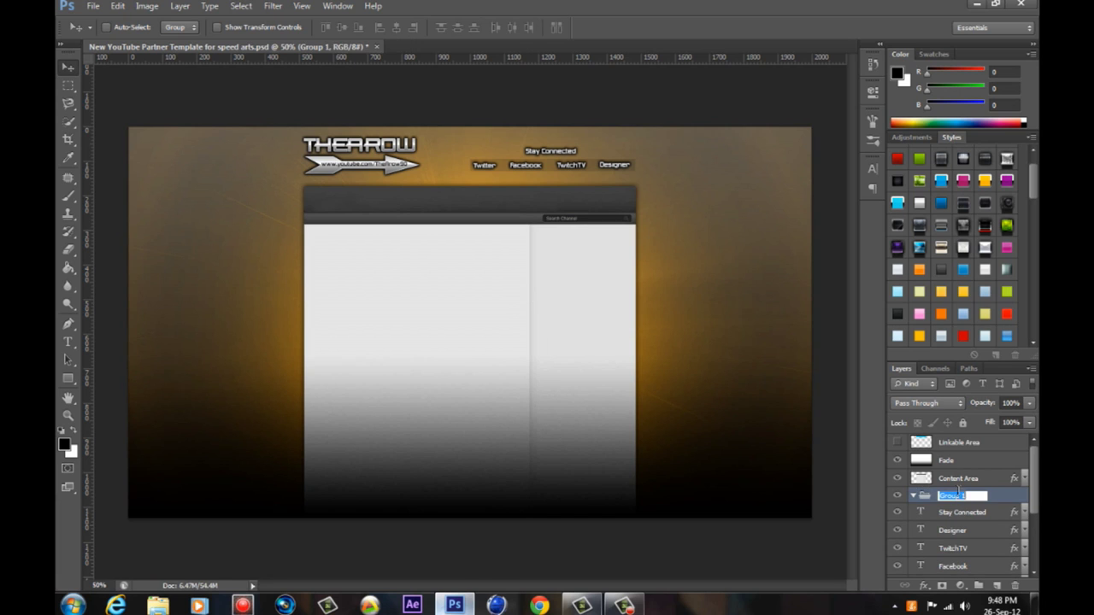
pyautogui.click(913, 496)
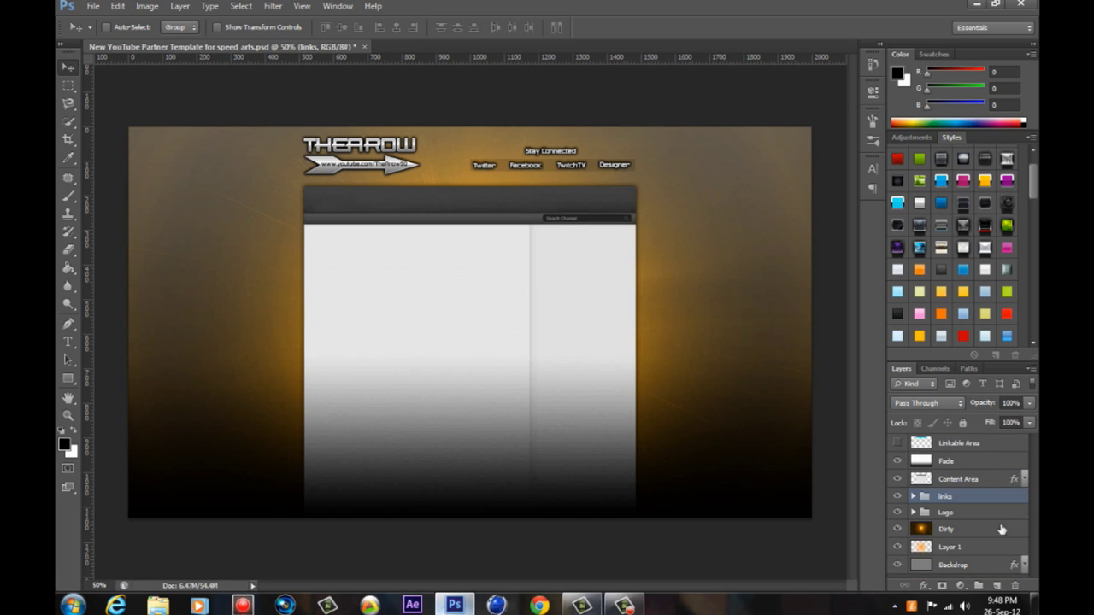
pyautogui.click(946, 512)
pyautogui.moveTo(671, 250); pyautogui.dragTo(671, 257)
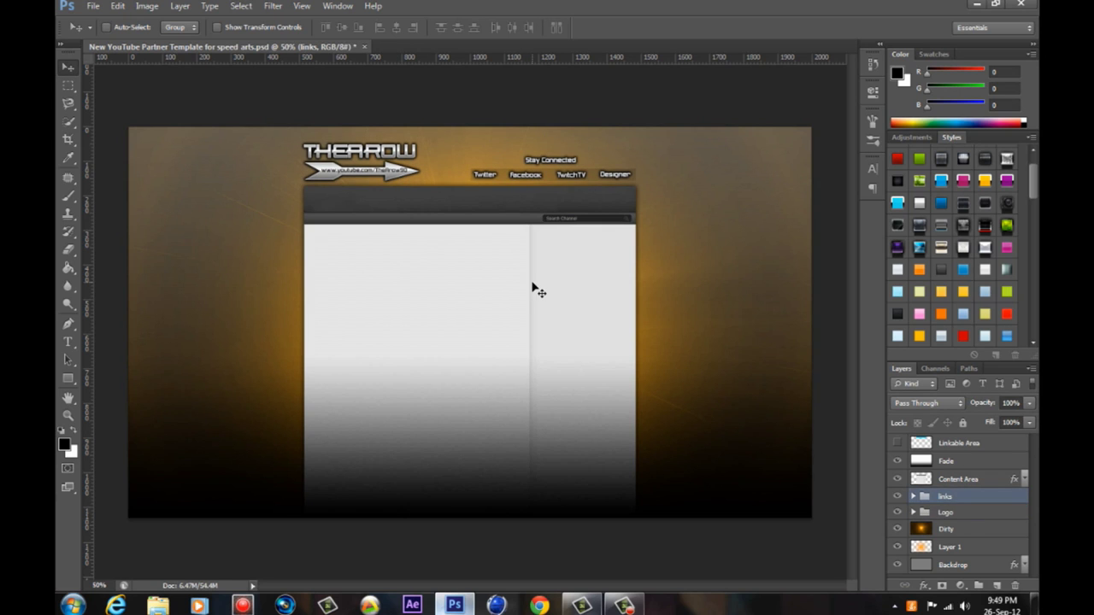
pyautogui.click(945, 529)
# Raise the Dirty glow layer to full opacity and fill the Backdrop layer black with the Paint Bucket.
pyautogui.press('0')
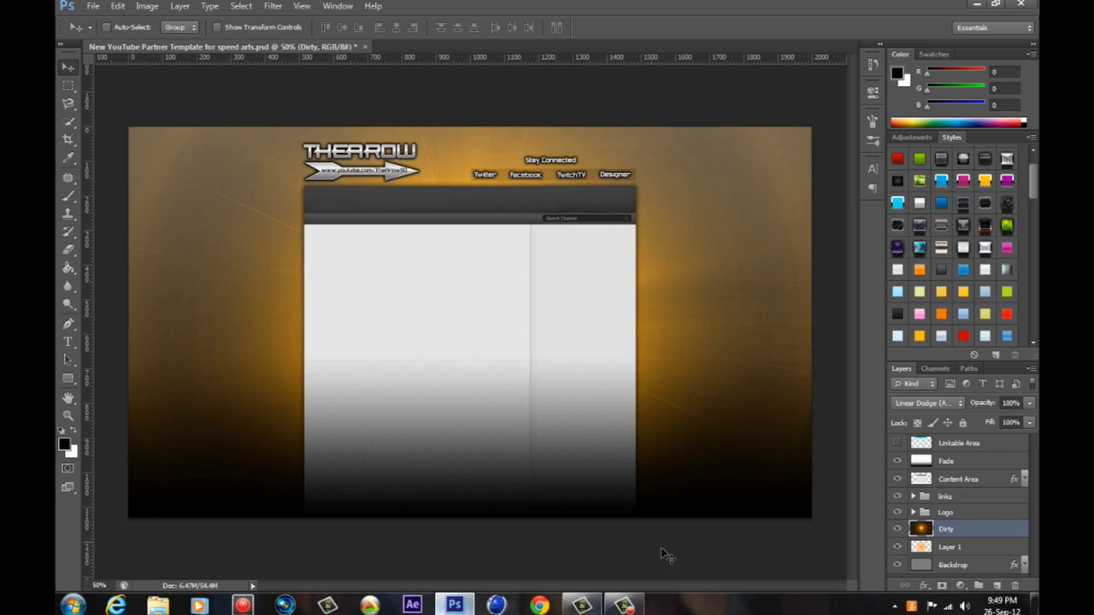
pyautogui.click(1003, 567)
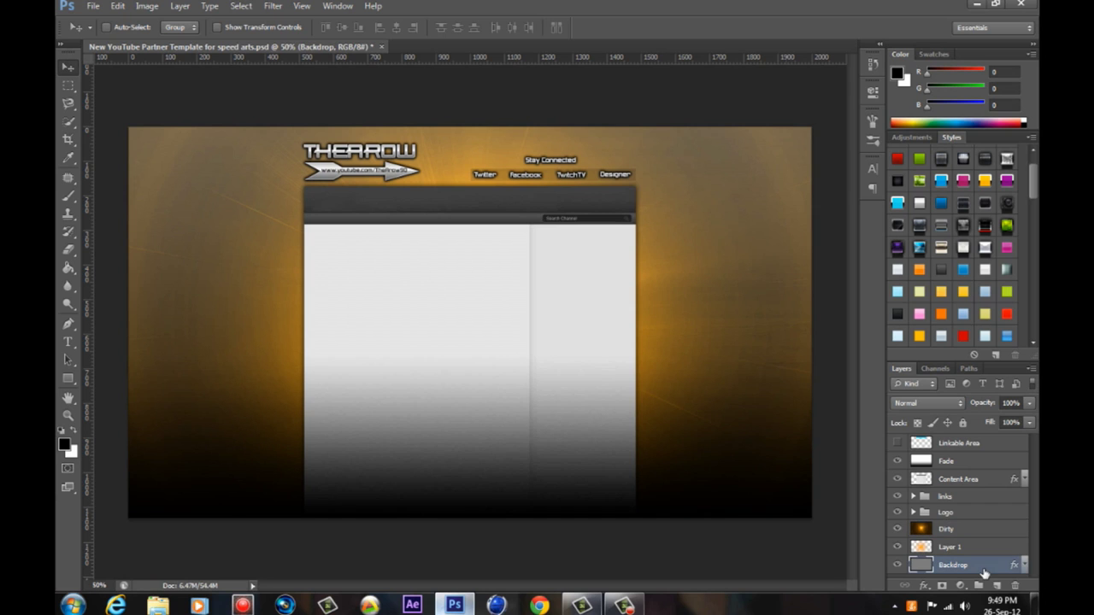
pyautogui.press('g')
pyautogui.click(1024, 565)
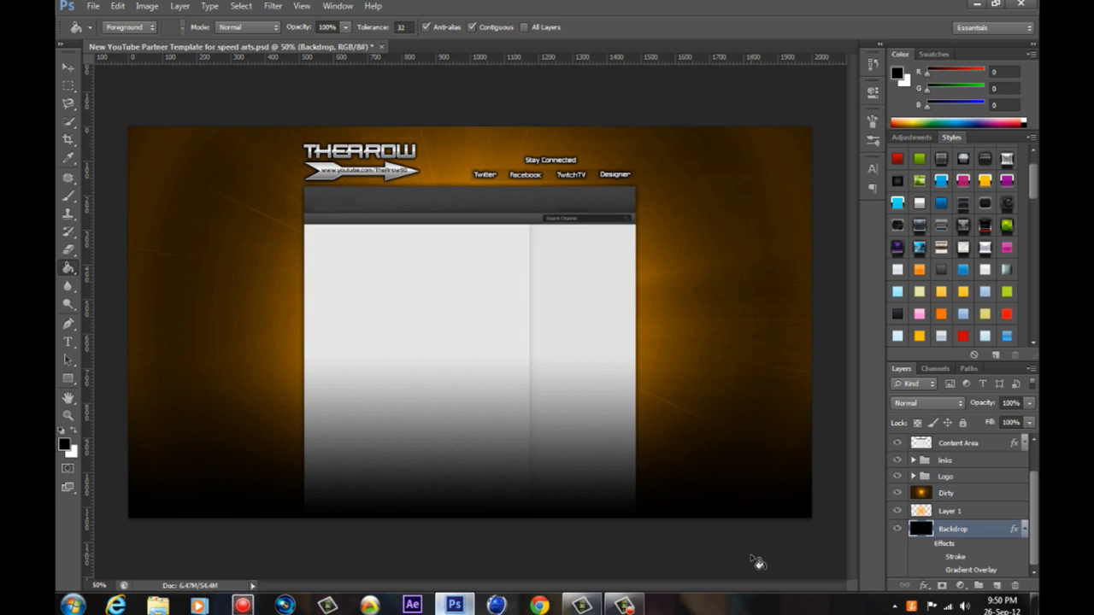
pyautogui.press('v')
pyautogui.click(1024, 530)
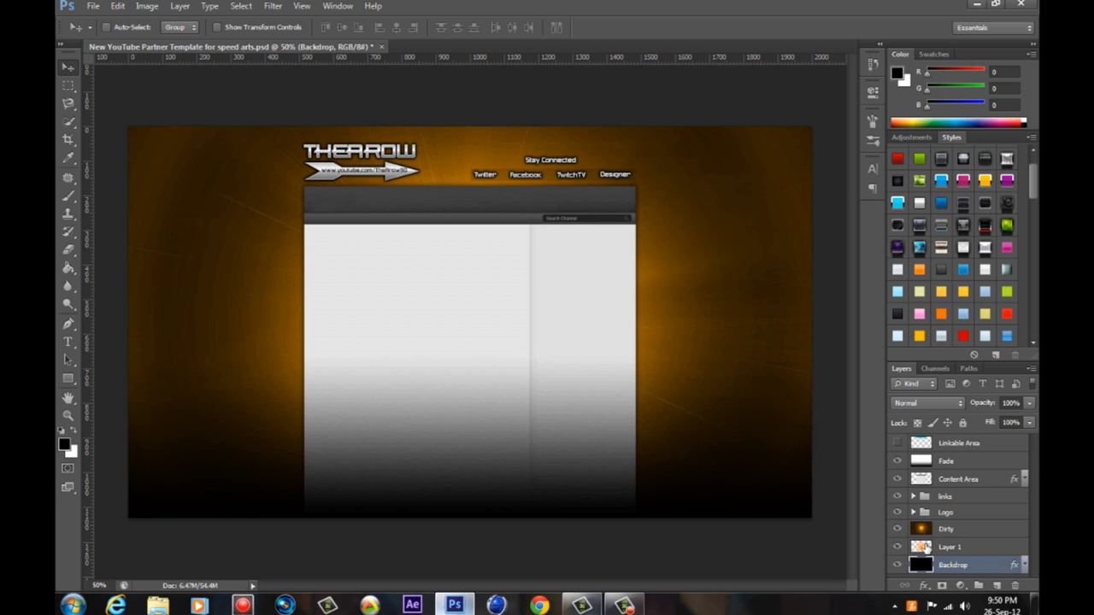
pyautogui.hotkey('ctrl', '1')
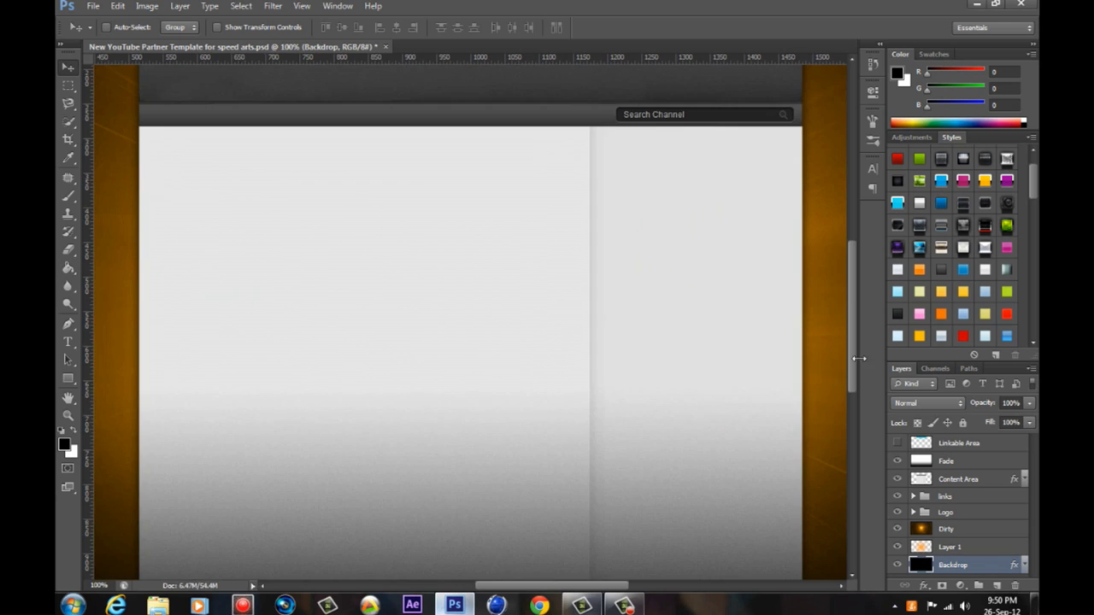
pyautogui.scroll(5, 243, 130)
pyautogui.click(118, 6)
# Place tgn-logo-white-text from the TGN folder and position it small at the banner's top-right.
pyautogui.click(93, 6)
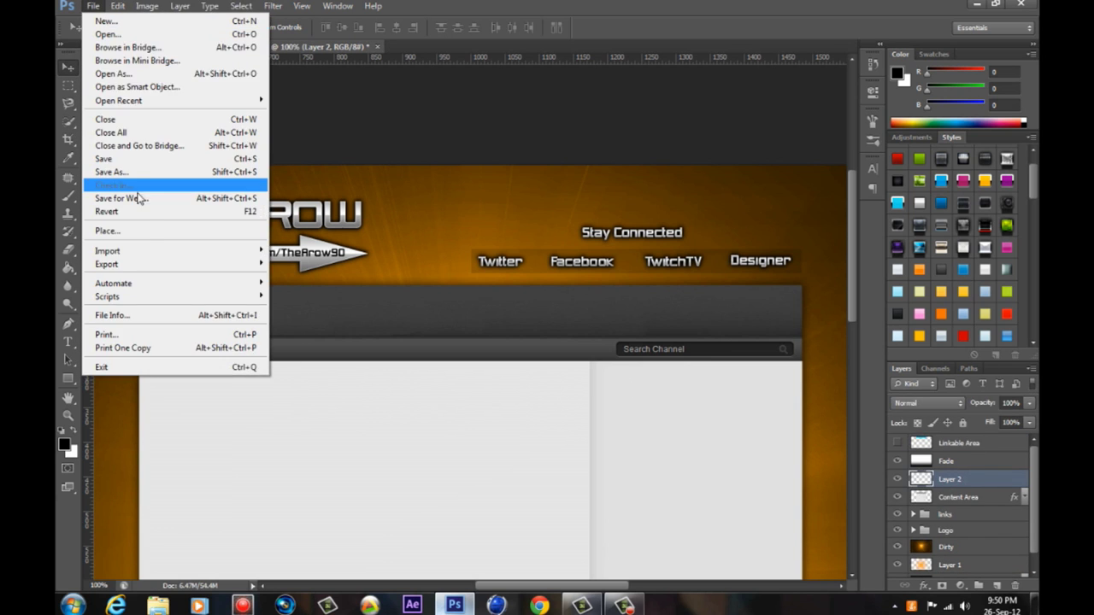
pyautogui.click(141, 229)
pyautogui.click(628, 117)
pyautogui.doubleClick(465, 274)
pyautogui.doubleClick(598, 171)
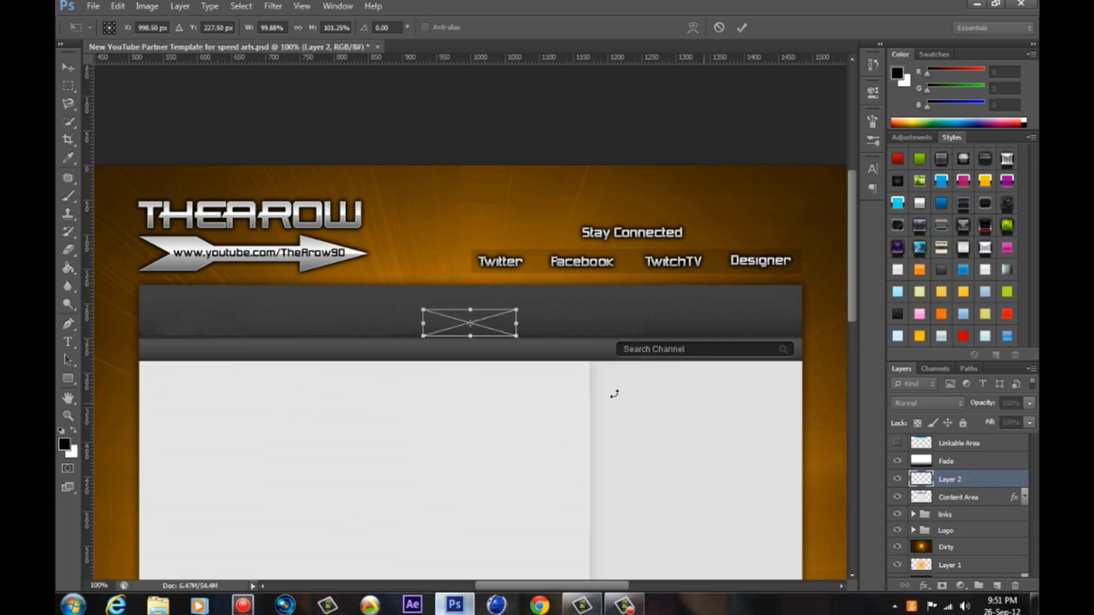
pyautogui.moveTo(175, 324); pyautogui.dragTo(473, 180)
pyautogui.click(68, 66)
pyautogui.click(476, 228)
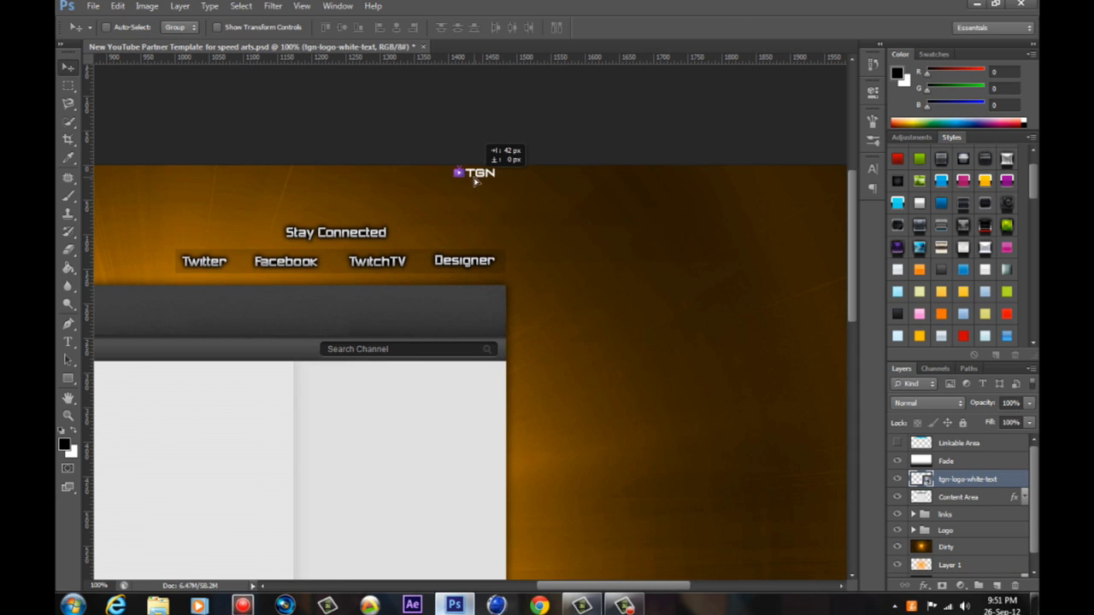
pyautogui.hotkey('ctrl', '-')
pyautogui.hotkey('ctrl', '-')
pyautogui.click(68, 377)
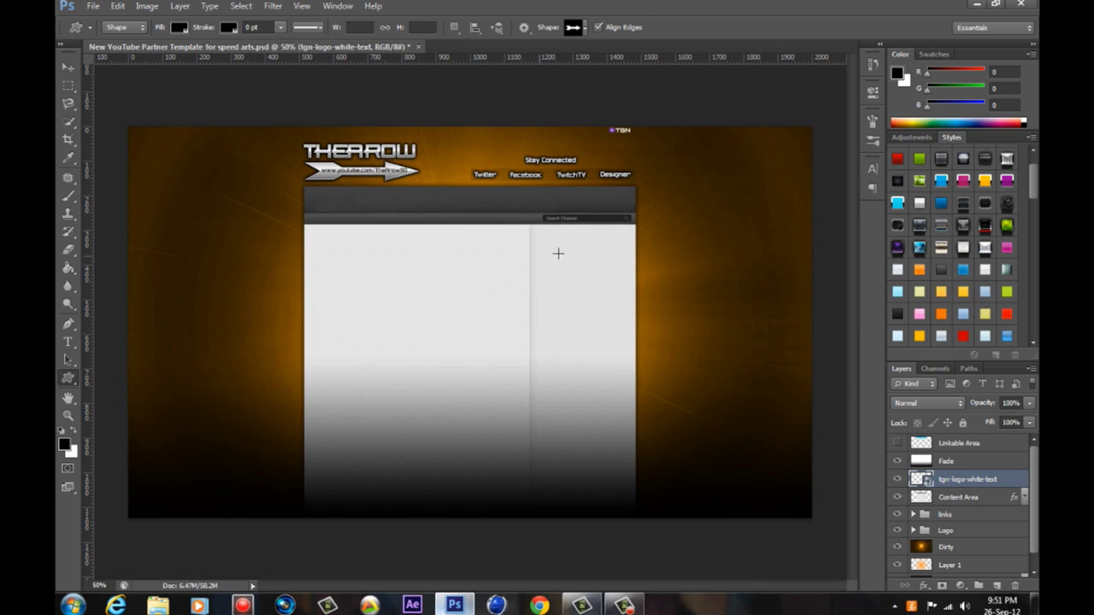
pyautogui.click(945, 514)
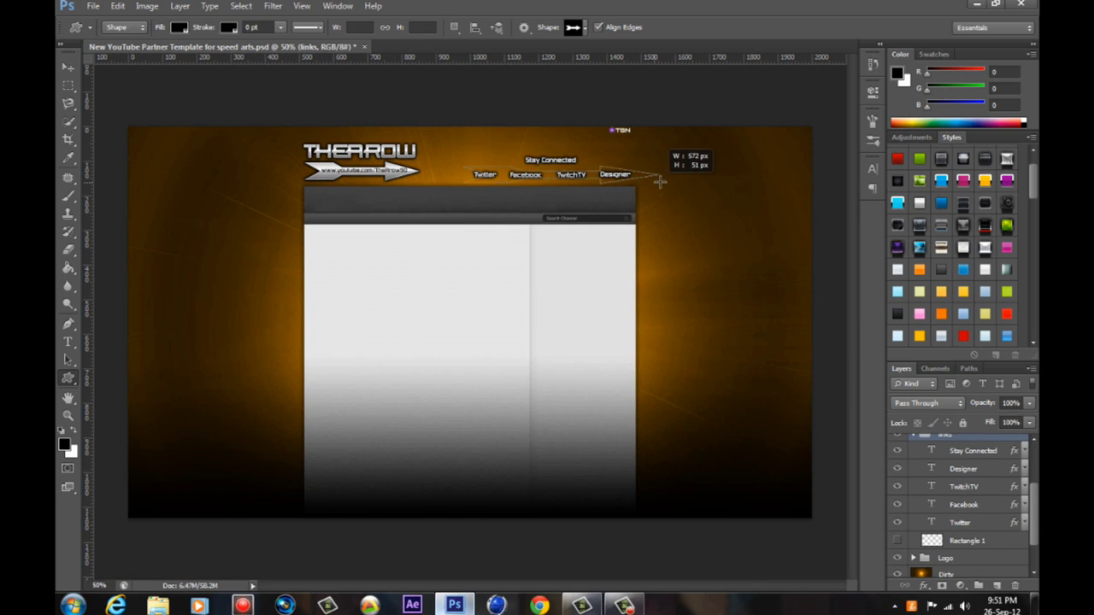
# Draw a custom arrow shape, move Shape 2 beneath the link texts, and shift it behind the links.
pyautogui.moveTo(661, 180); pyautogui.dragTo(661, 180)
pyautogui.hotkey('ctrl', 't')
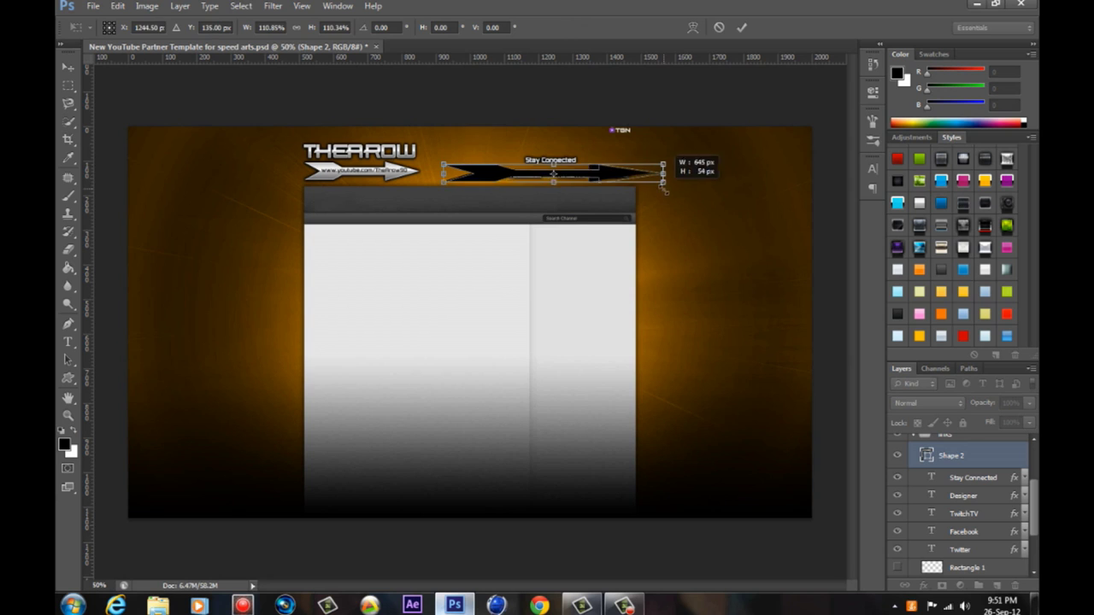
pyautogui.press('Return')
pyautogui.press('v')
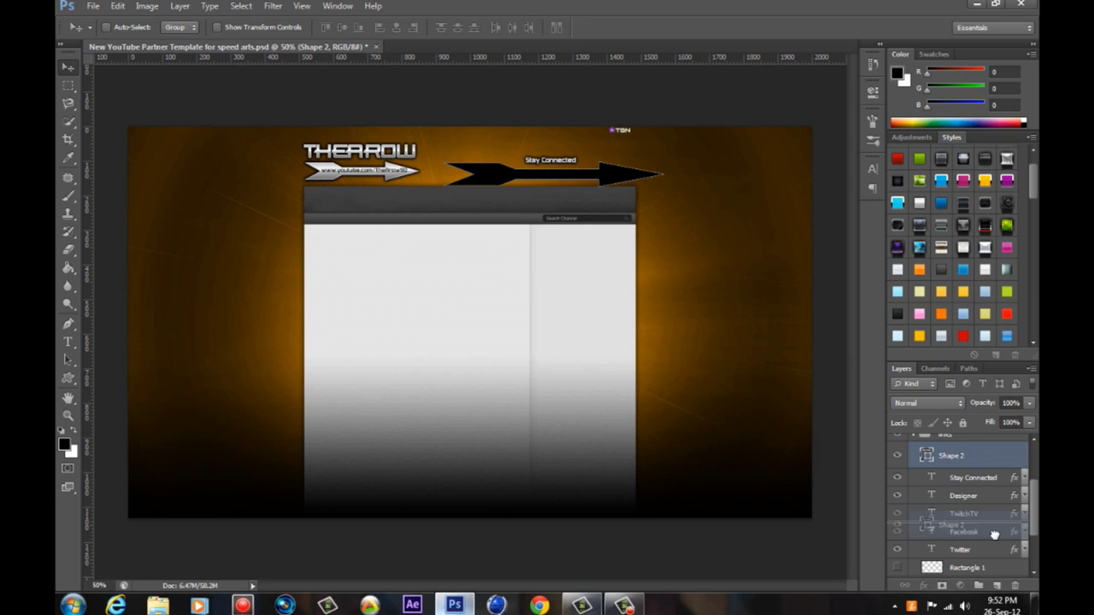
pyautogui.moveTo(994, 535); pyautogui.dragTo(995, 557)
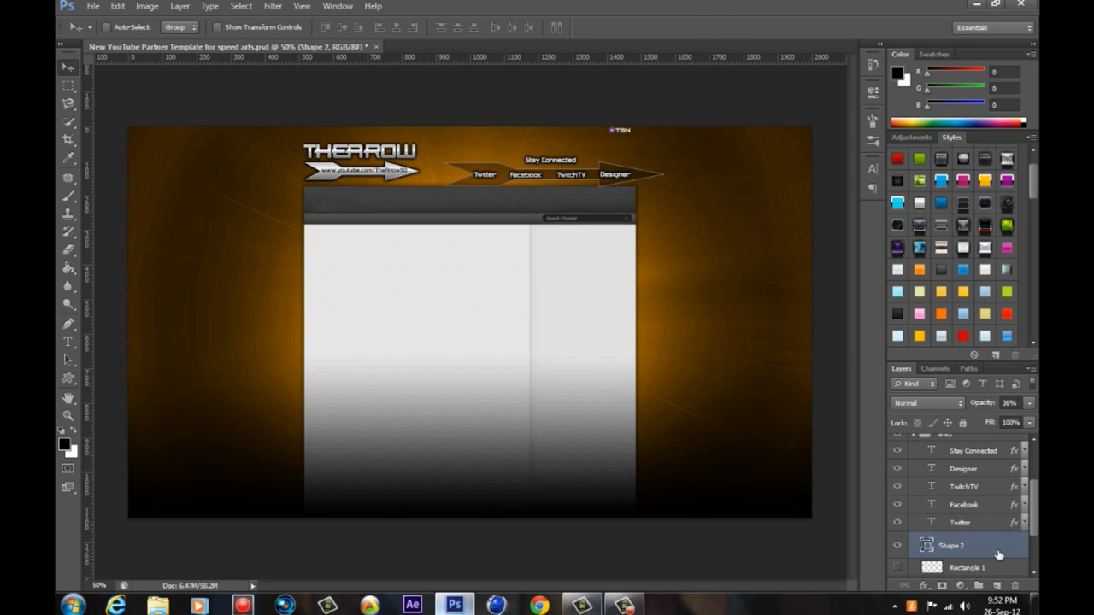
pyautogui.hotkey('ctrl', 't')
pyautogui.moveTo(557, 195); pyautogui.dragTo(598, 183)
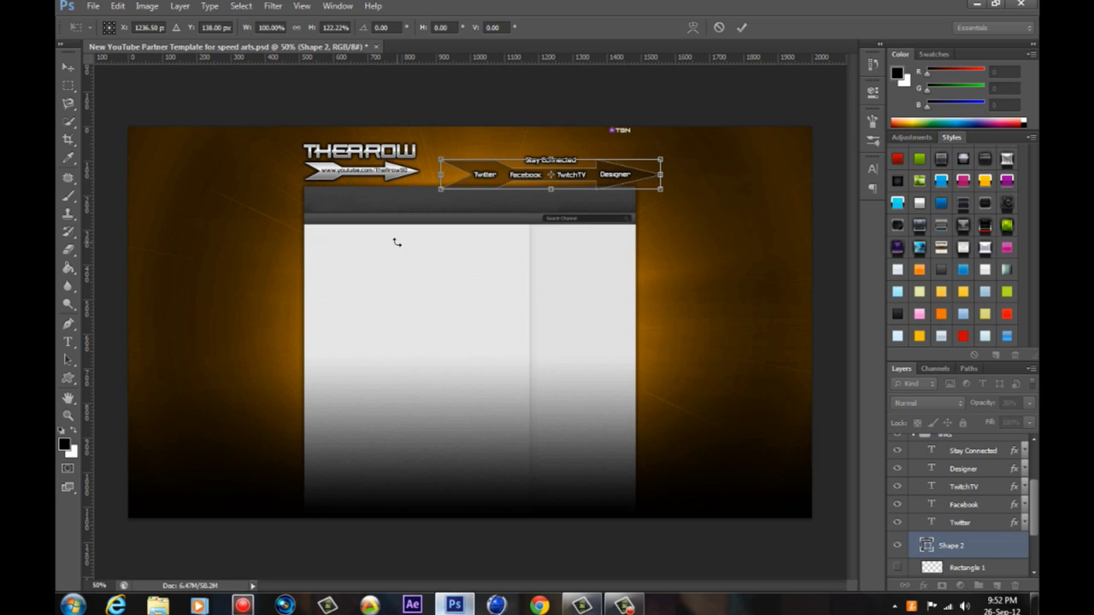